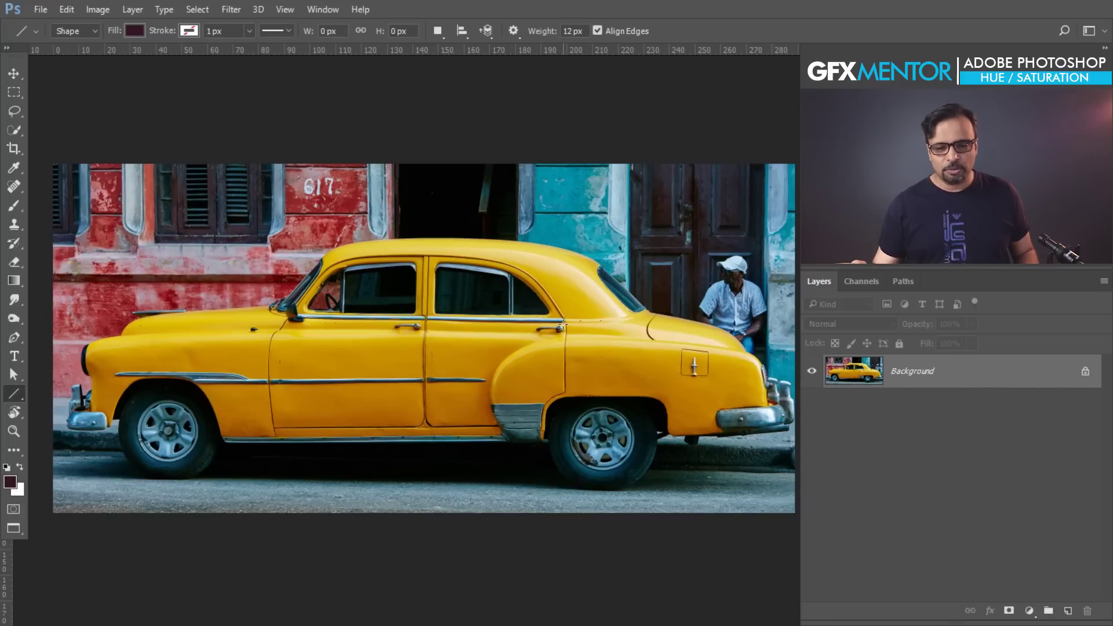
# Apply a Hue/Saturation adjustment directly to the Background layer, shifting the hue so the car turns green, and undo it.
pyautogui.click(562, 325)
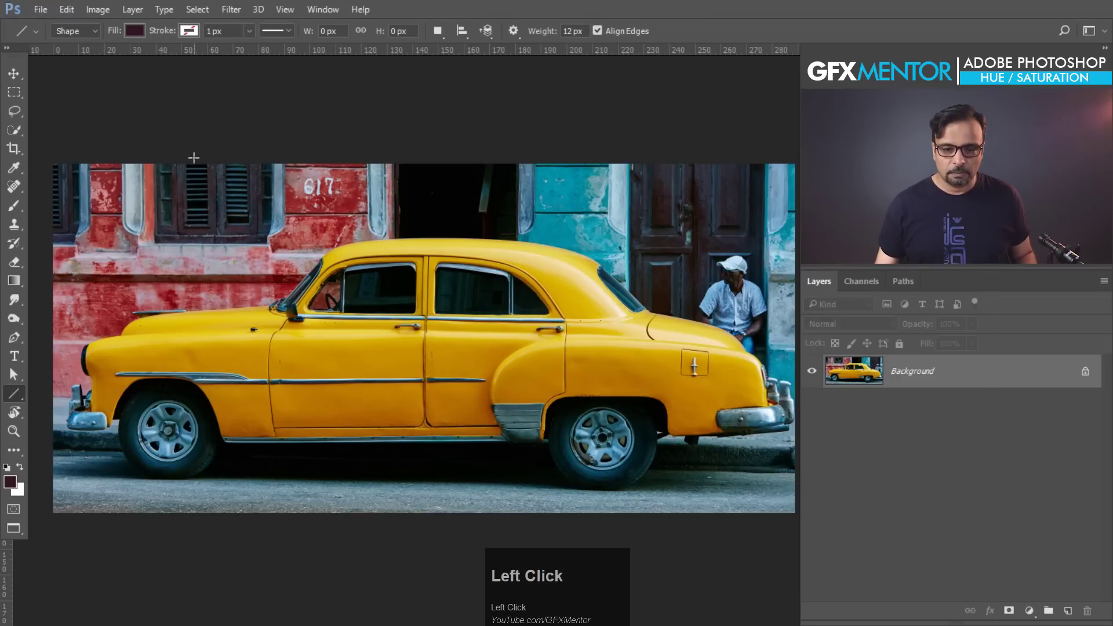
pyautogui.moveTo(96, 10); pyautogui.dragTo(342, 119)
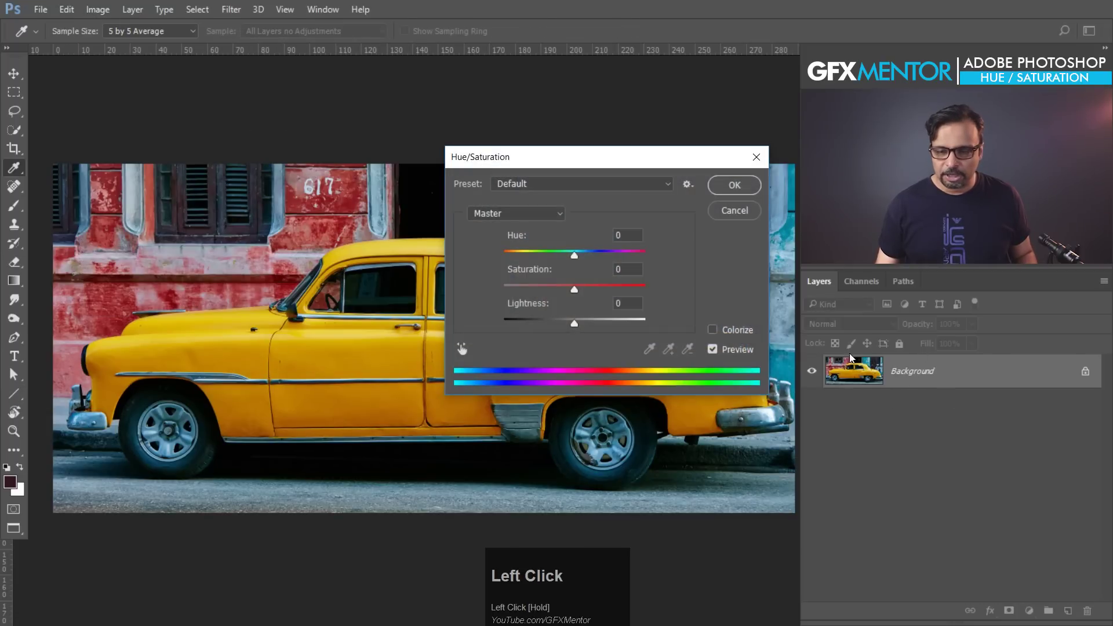
pyautogui.moveTo(575, 254); pyautogui.dragTo(615, 255)
pyautogui.click(734, 185)
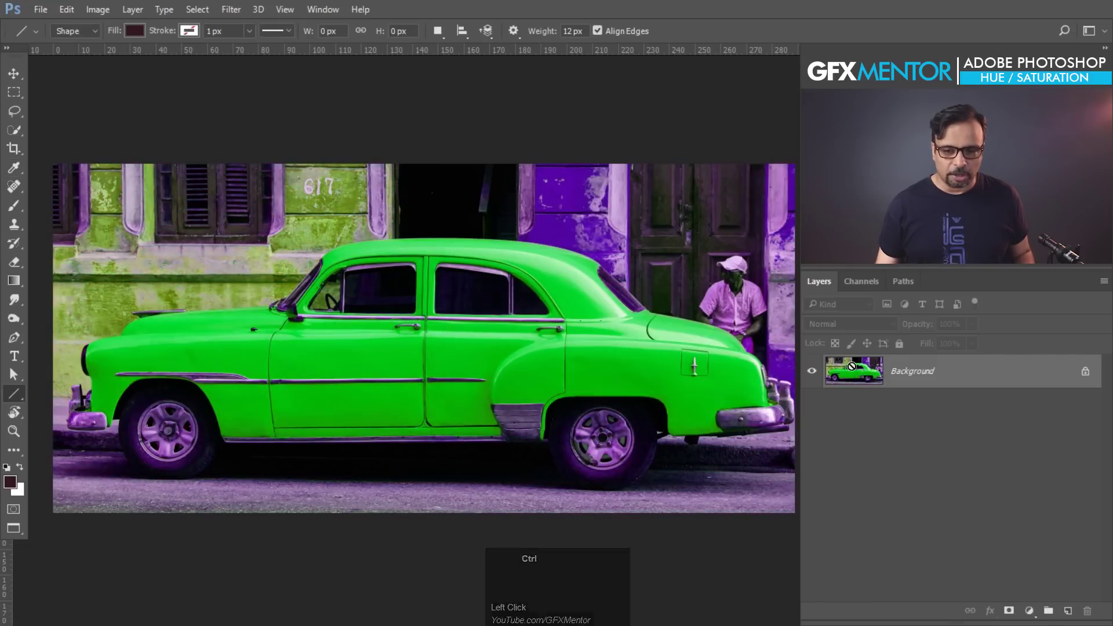
pyautogui.hotkey('ctrl', 'z')
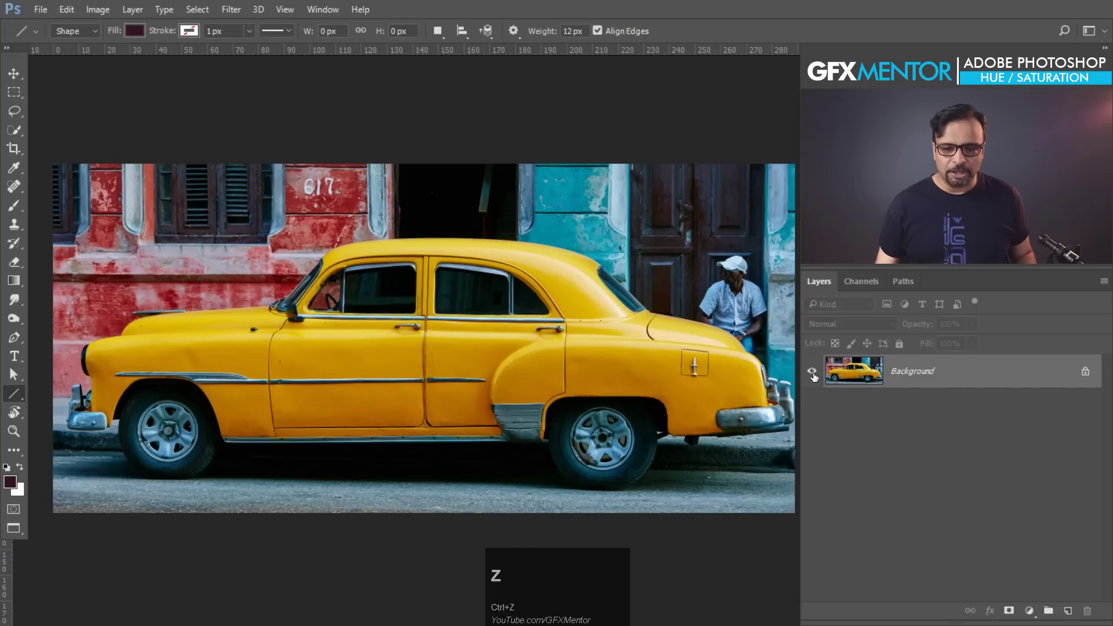
# Add a Hue/Saturation adjustment layer above the Background layer and toggle its visibility off and on.
pyautogui.click(1030, 611)
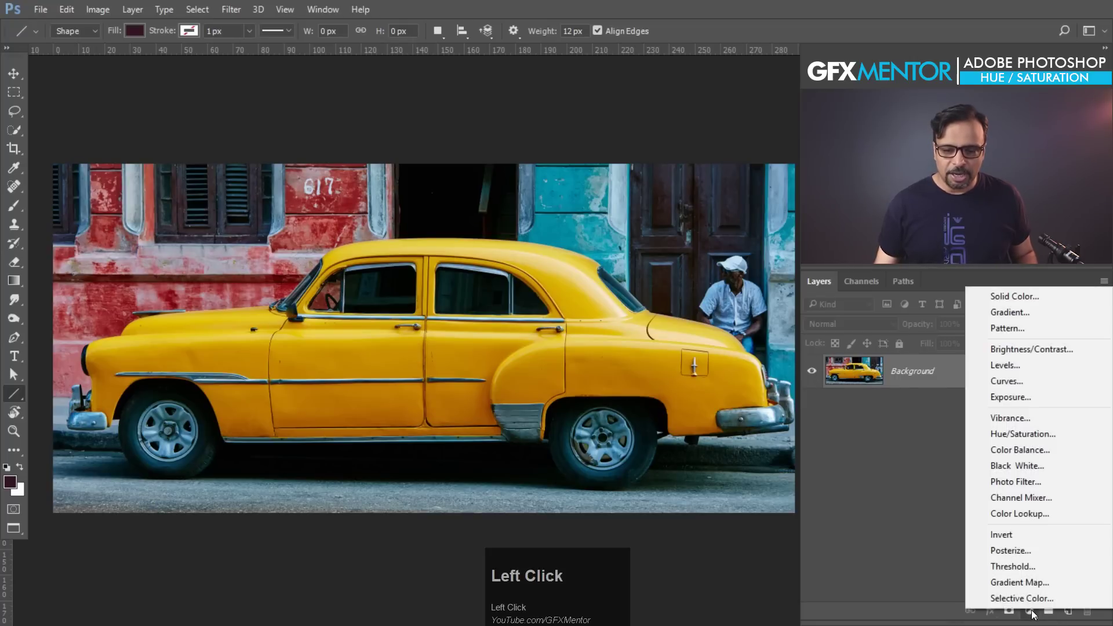
pyautogui.click(1035, 434)
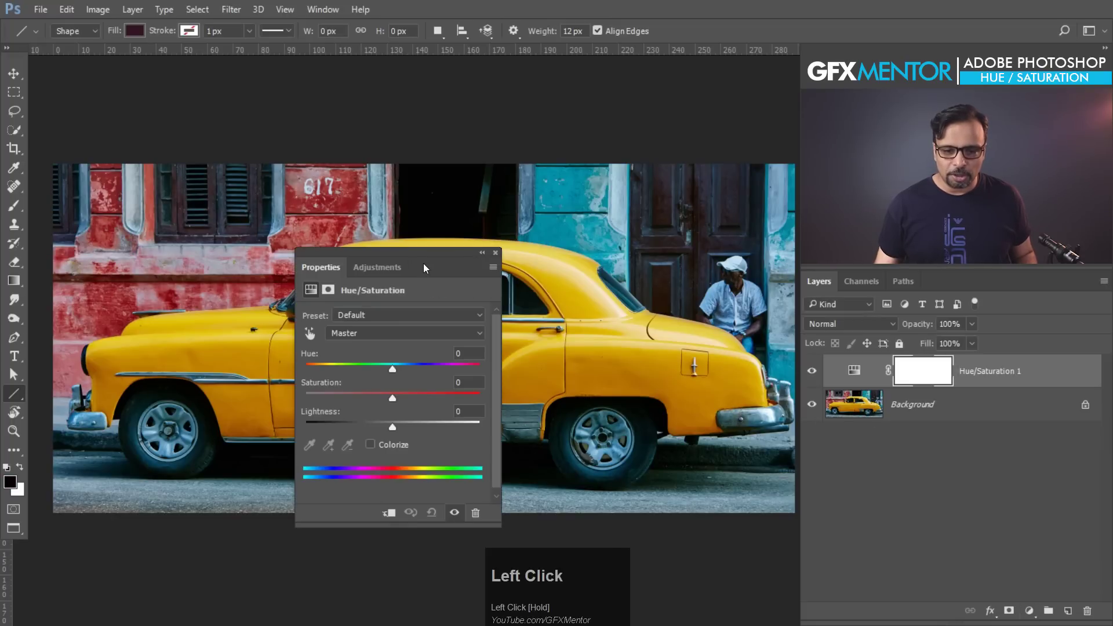
pyautogui.moveTo(419, 255); pyautogui.dragTo(684, 180)
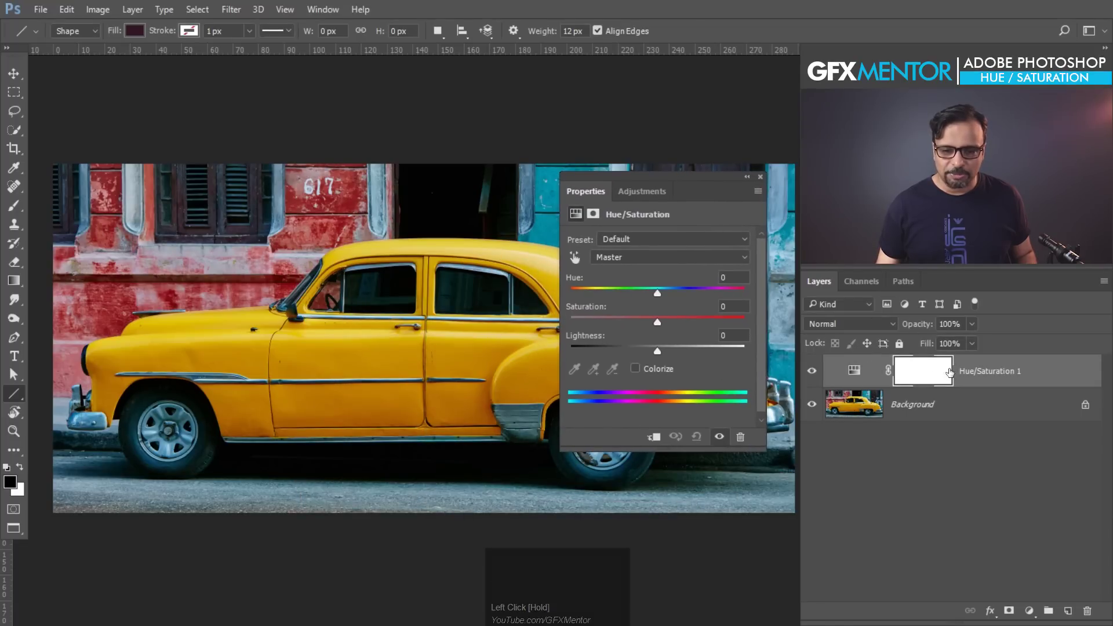
pyautogui.click(812, 371)
pyautogui.click(812, 371)
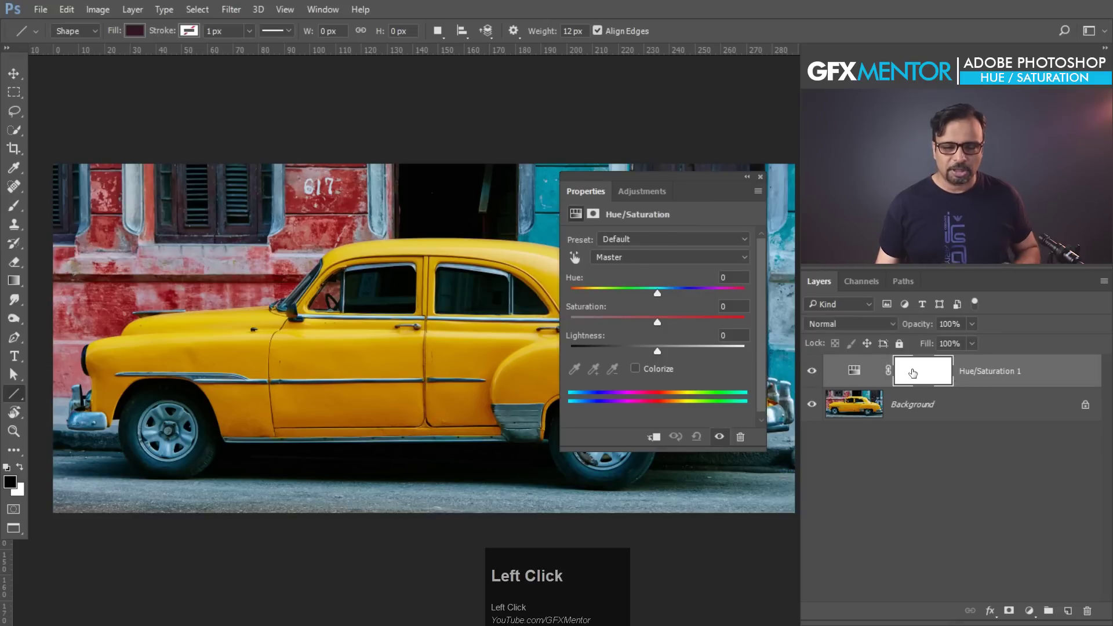
pyautogui.moveTo(665, 178); pyautogui.dragTo(653, 154)
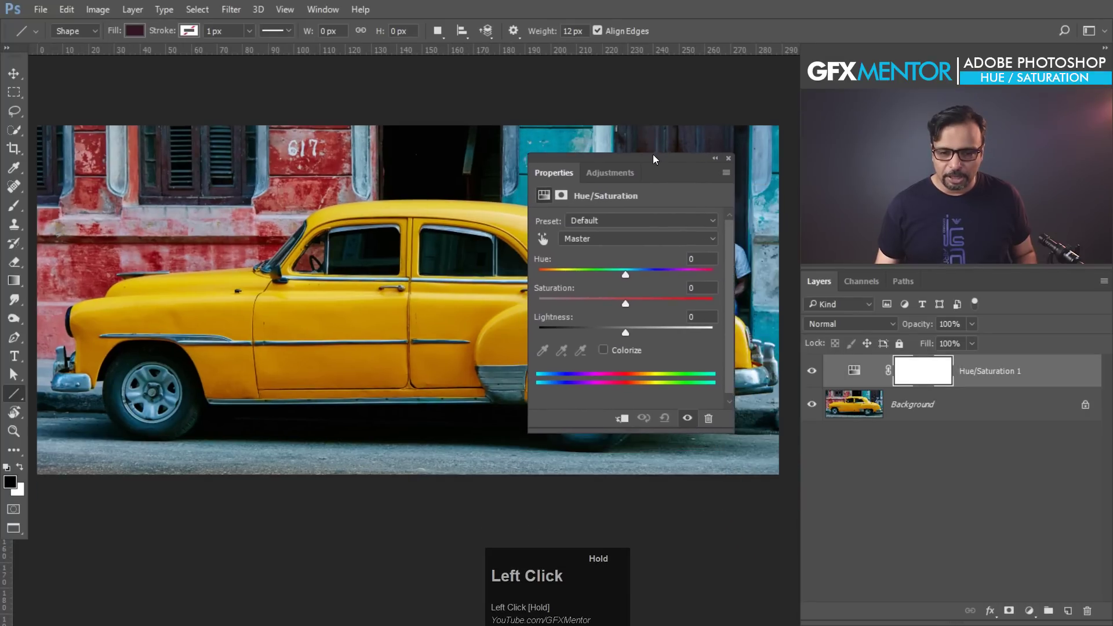
# Try the Cyanotype, Increase Saturation More and Old Style presets on the adjustment layer, and reset it to Default.
pyautogui.click(611, 220)
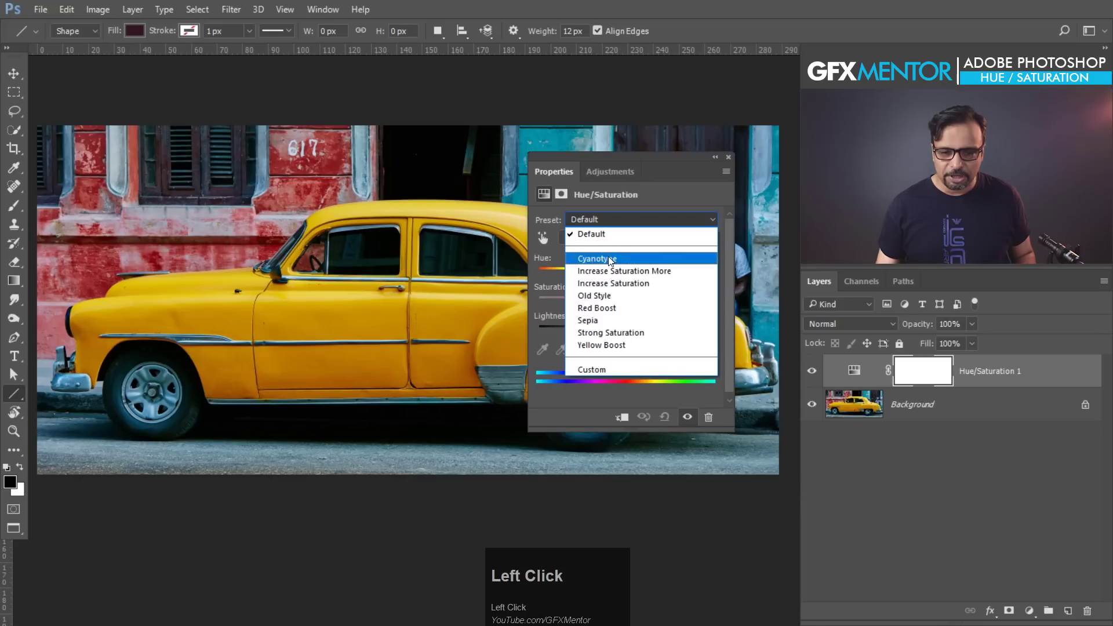
pyautogui.click(608, 258)
pyautogui.click(611, 221)
pyautogui.click(611, 270)
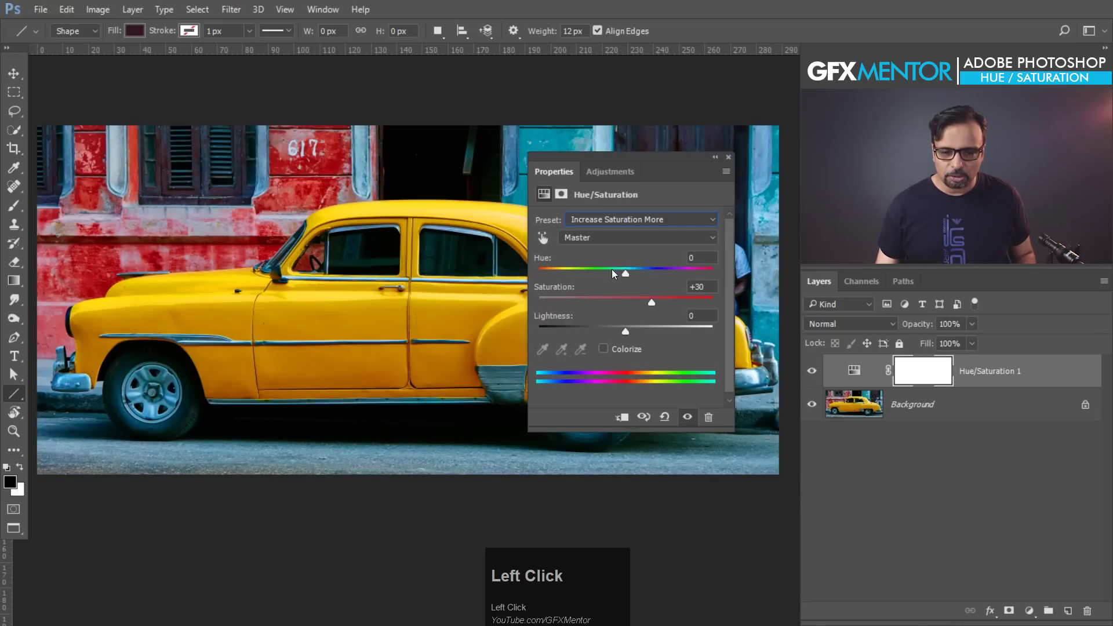
pyautogui.click(625, 219)
pyautogui.click(614, 297)
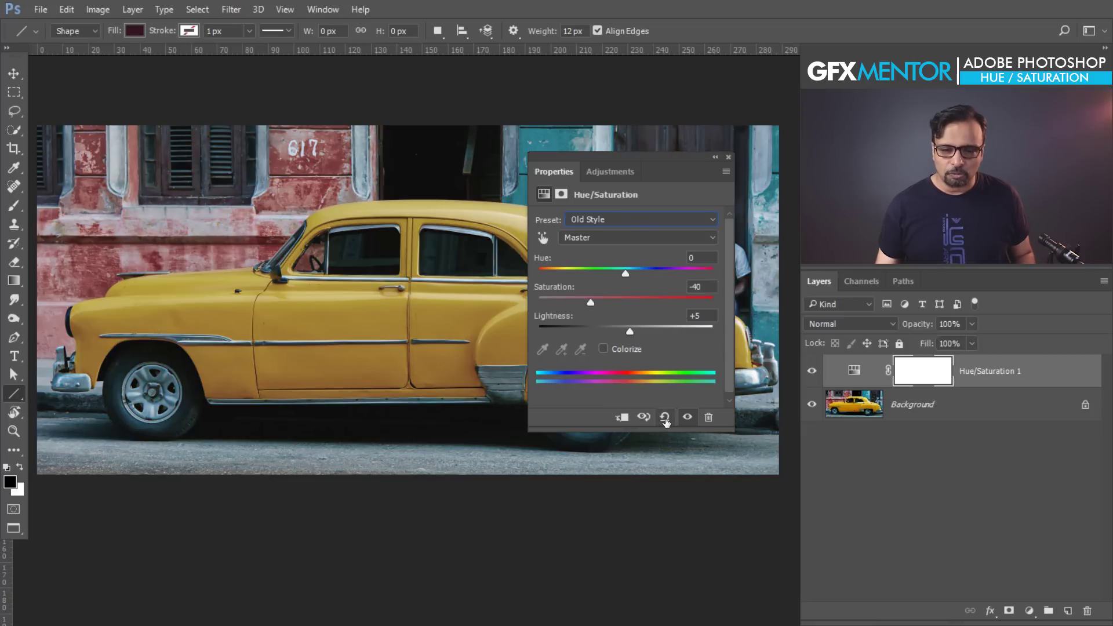
pyautogui.click(665, 418)
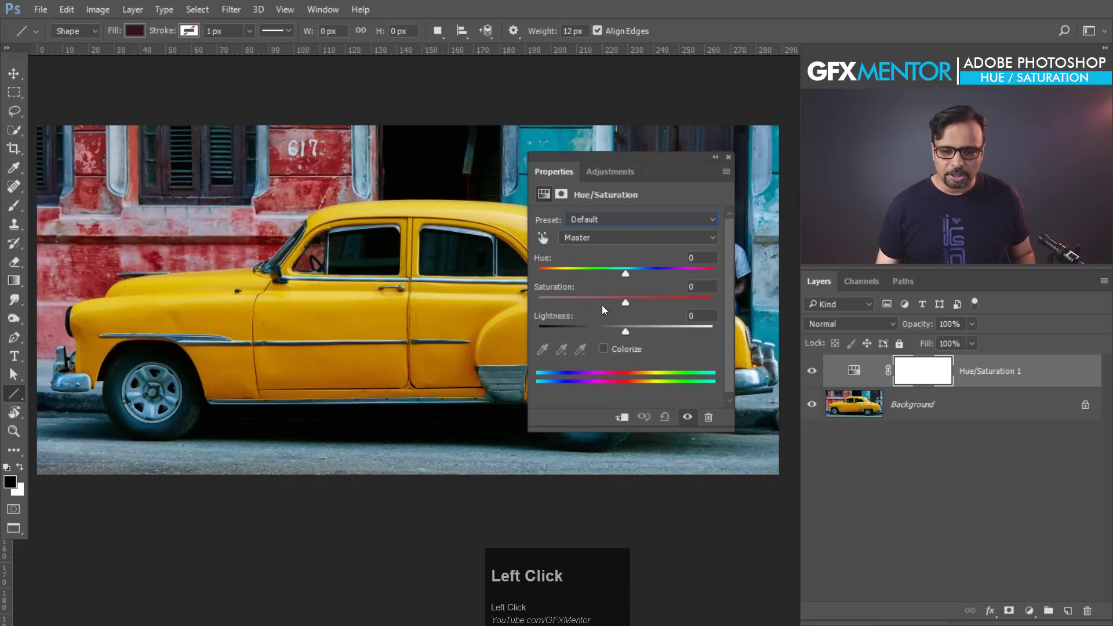
# Shift the Master hue of the whole image to +155, and delete the Hue/Saturation adjustment layer.
pyautogui.click(589, 242)
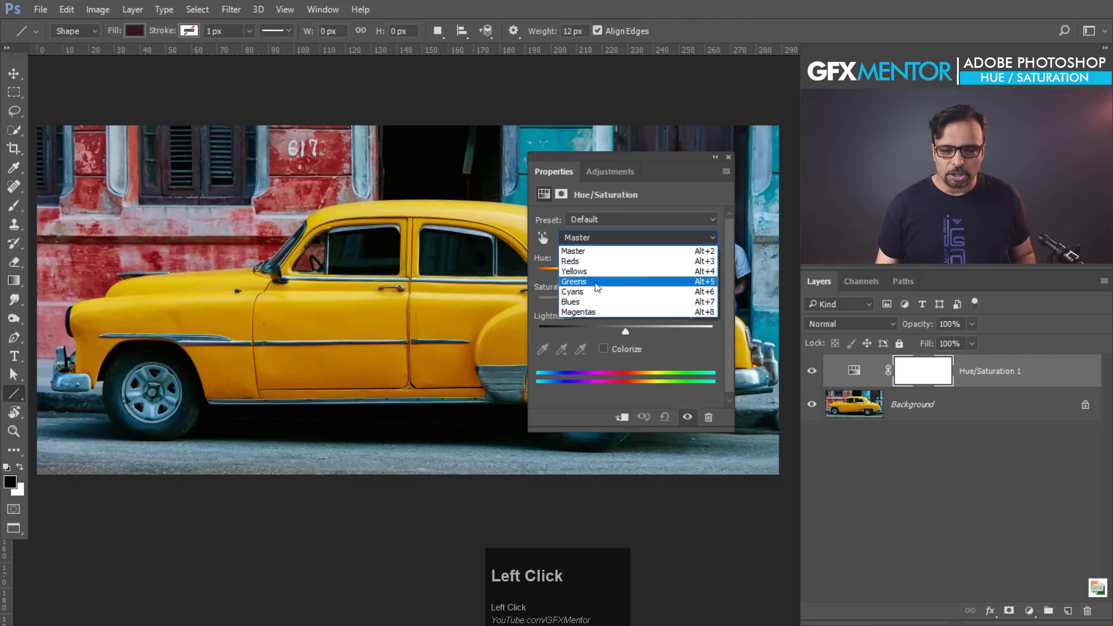
pyautogui.click(620, 252)
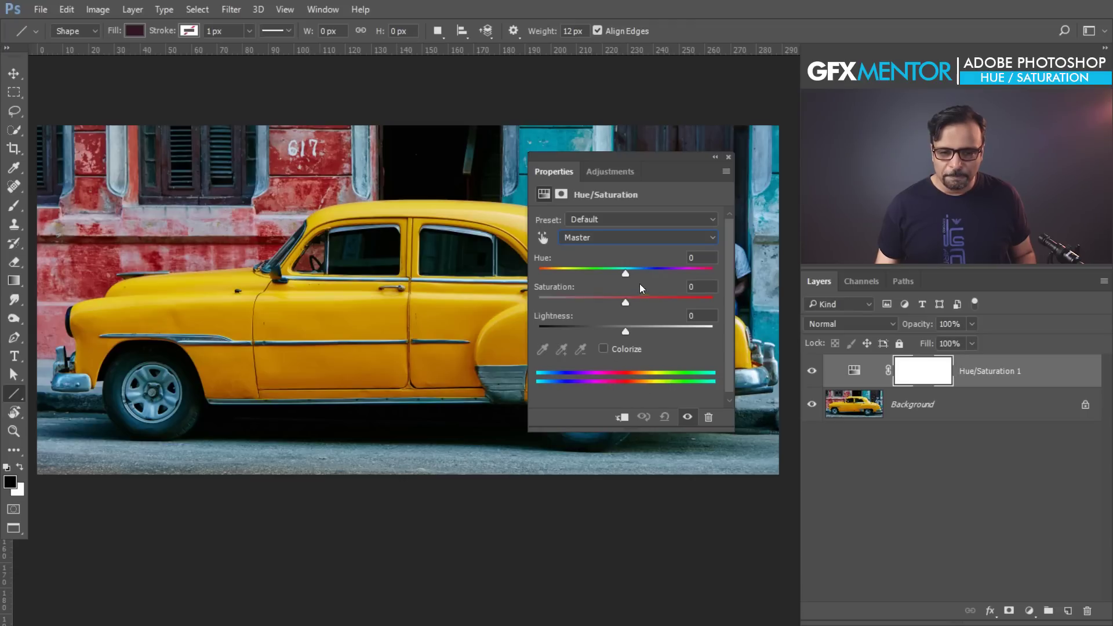
pyautogui.moveTo(626, 274); pyautogui.dragTo(581, 275)
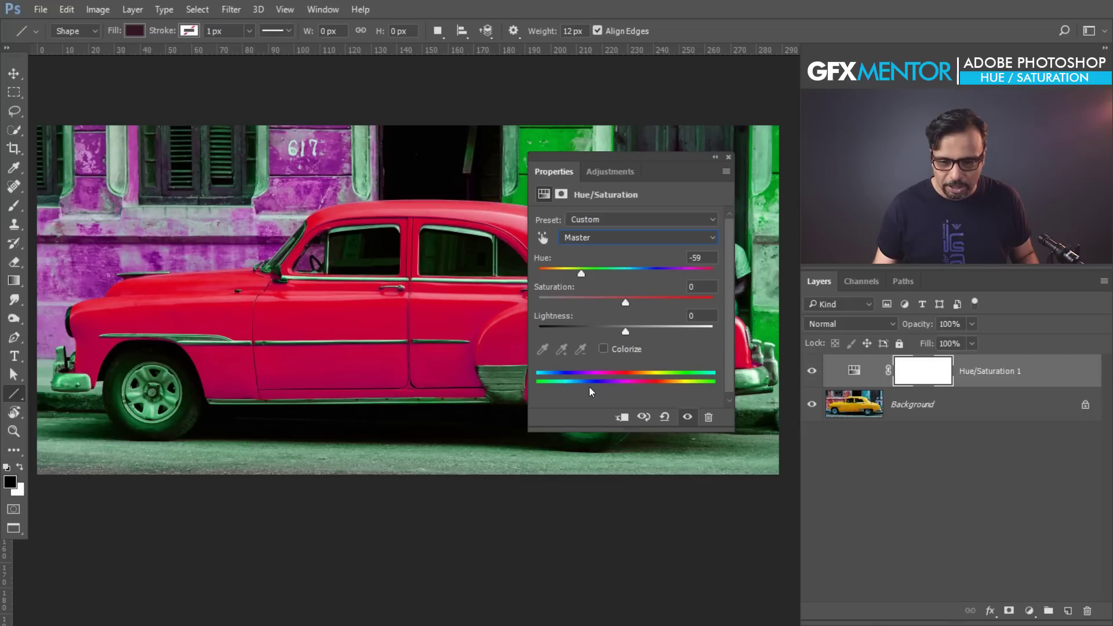
pyautogui.moveTo(585, 282); pyautogui.dragTo(603, 380)
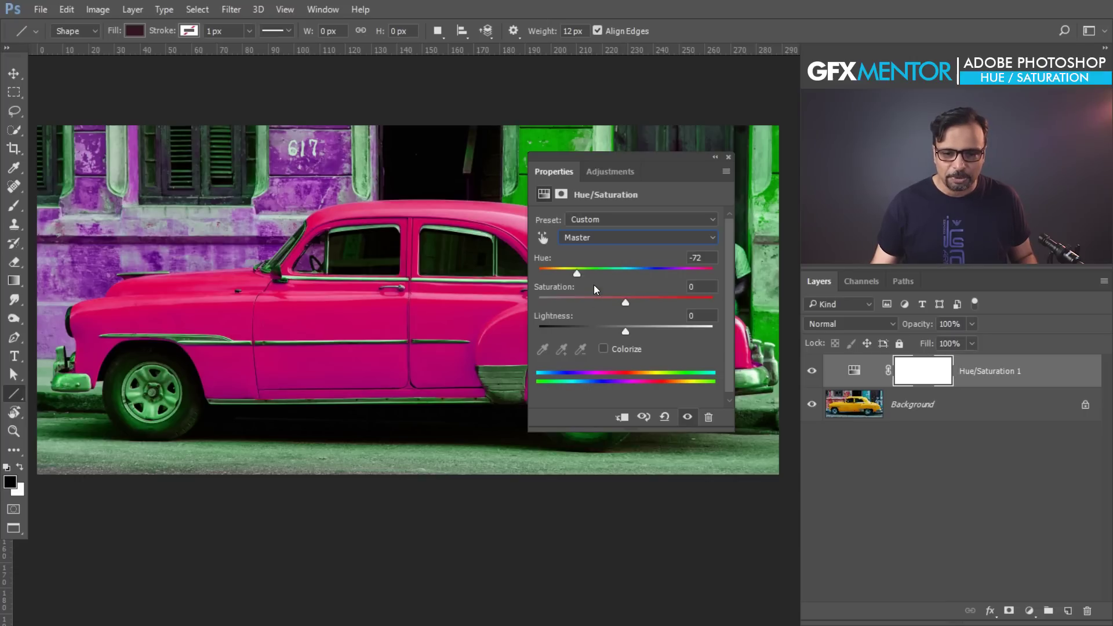
pyautogui.moveTo(577, 276); pyautogui.dragTo(704, 276)
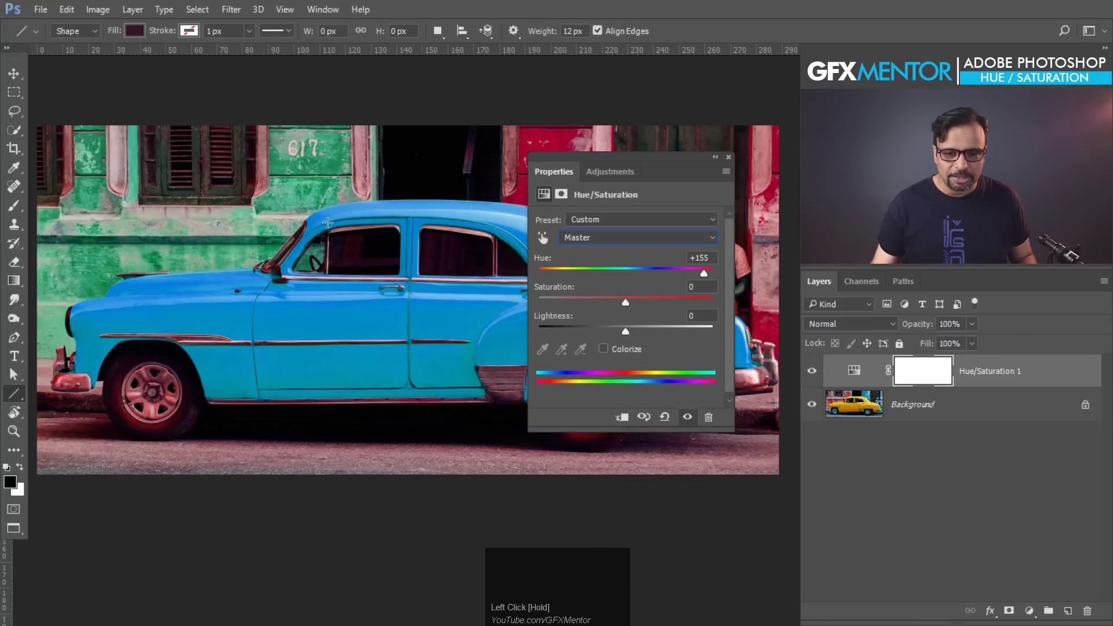
pyautogui.moveTo(608, 154); pyautogui.dragTo(582, 225)
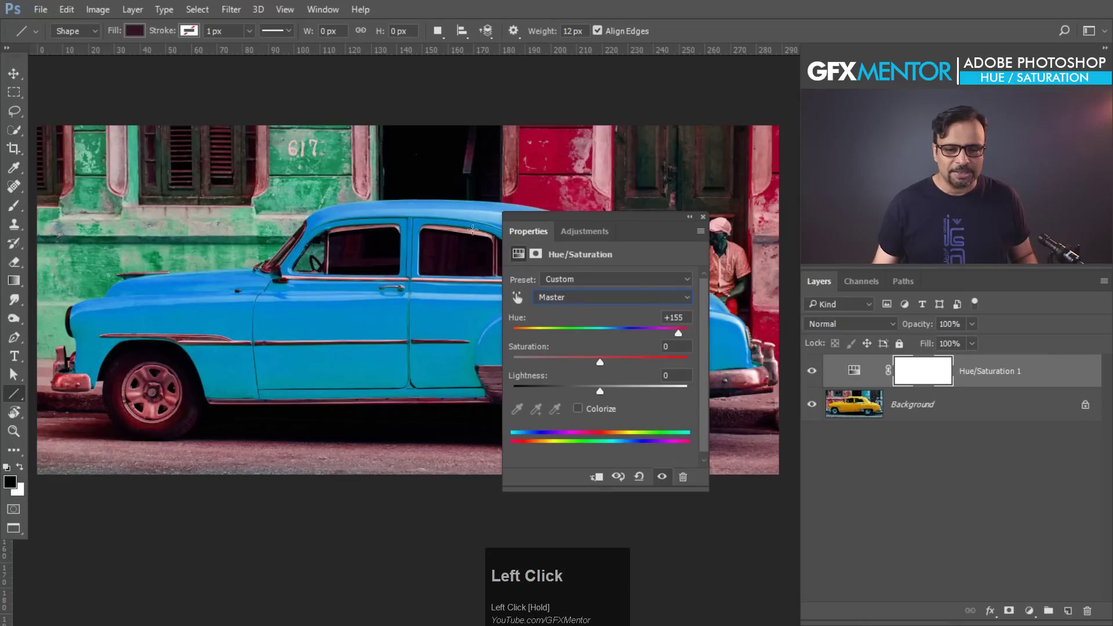
pyautogui.moveTo(624, 219); pyautogui.dragTo(624, 245)
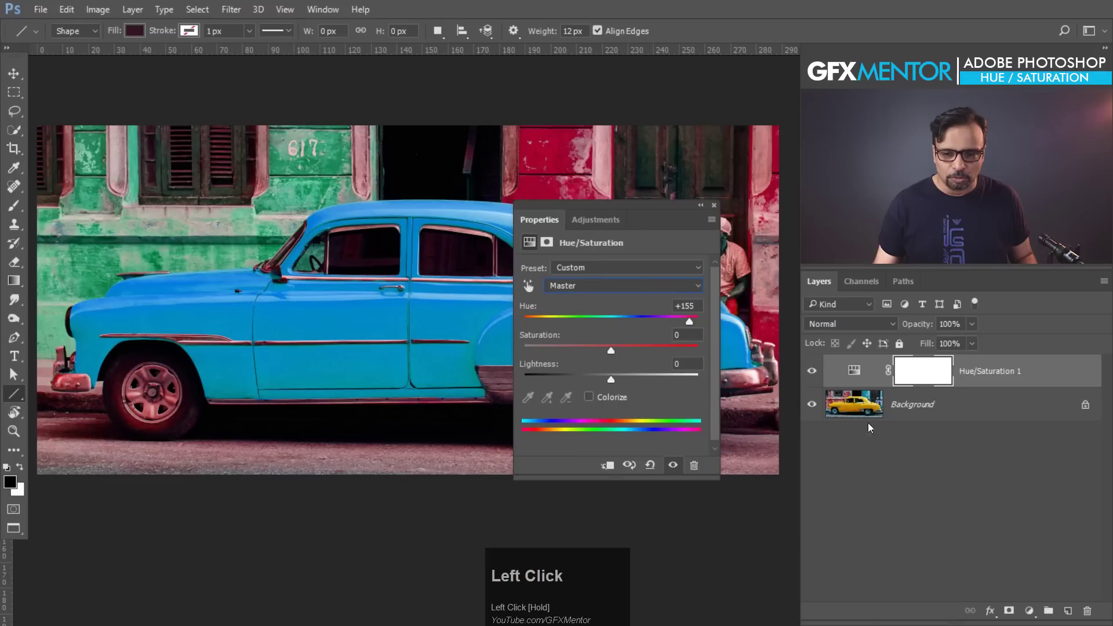
pyautogui.moveTo(1042, 378); pyautogui.dragTo(1088, 611)
# Select the yellow car body with the Quick Selection tool, subtracting the grey panel ahead of the rear wheel.
pyautogui.moveTo(596, 213)
pyautogui.mouseDown()
pyautogui.moveTo(616, 343)
pyautogui.moveTo(650, 400)
pyautogui.moveTo(649, 428)
pyautogui.mouseUp()
pyautogui.click(14, 130)
pyautogui.click(156, 303)
pyautogui.moveTo(156, 302)
pyautogui.mouseDown()
pyautogui.moveTo(218, 293)
pyautogui.moveTo(241, 370)
pyautogui.moveTo(442, 372)
pyautogui.moveTo(581, 330)
pyautogui.moveTo(629, 330)
pyautogui.moveTo(667, 351)
pyautogui.mouseUp()
pyautogui.moveTo(660, 309)
pyautogui.mouseDown()
pyautogui.moveTo(594, 281)
pyautogui.moveTo(524, 221)
pyautogui.moveTo(524, 237)
pyautogui.moveTo(434, 224)
pyautogui.moveTo(409, 247)
pyautogui.moveTo(516, 255)
pyautogui.moveTo(545, 268)
pyautogui.moveTo(440, 277)
pyautogui.mouseUp()
pyautogui.moveTo(426, 231)
pyautogui.mouseDown()
pyautogui.moveTo(453, 229)
pyautogui.moveTo(369, 225)
pyautogui.moveTo(359, 265)
pyautogui.moveTo(324, 236)
pyautogui.mouseUp()
pyautogui.moveTo(307, 281)
pyautogui.mouseDown()
pyautogui.moveTo(441, 383)
pyautogui.moveTo(406, 395)
pyautogui.moveTo(467, 395)
pyautogui.mouseUp()
pyautogui.moveTo(342, 392)
pyautogui.mouseDown()
pyautogui.moveTo(185, 350)
pyautogui.moveTo(177, 327)
pyautogui.mouseUp()
pyautogui.moveTo(493, 390)
pyautogui.mouseDown()
pyautogui.moveTo(629, 382)
pyautogui.moveTo(532, 397)
pyautogui.moveTo(513, 394)
pyautogui.moveTo(516, 371)
pyautogui.moveTo(493, 372)
pyautogui.mouseUp()
pyautogui.keyDown('alt'); pyautogui.click(515, 375); pyautogui.keyUp('alt')
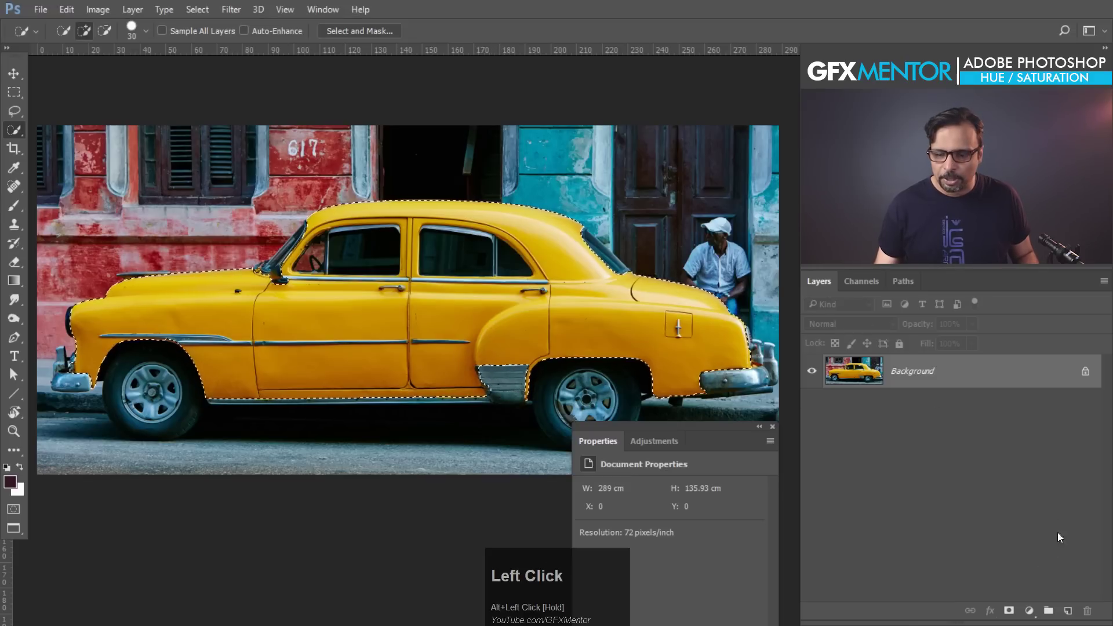
# Add a Hue/Saturation adjustment layer masked to the car selection and set its Master hue to -153.
pyautogui.click(1022, 610)
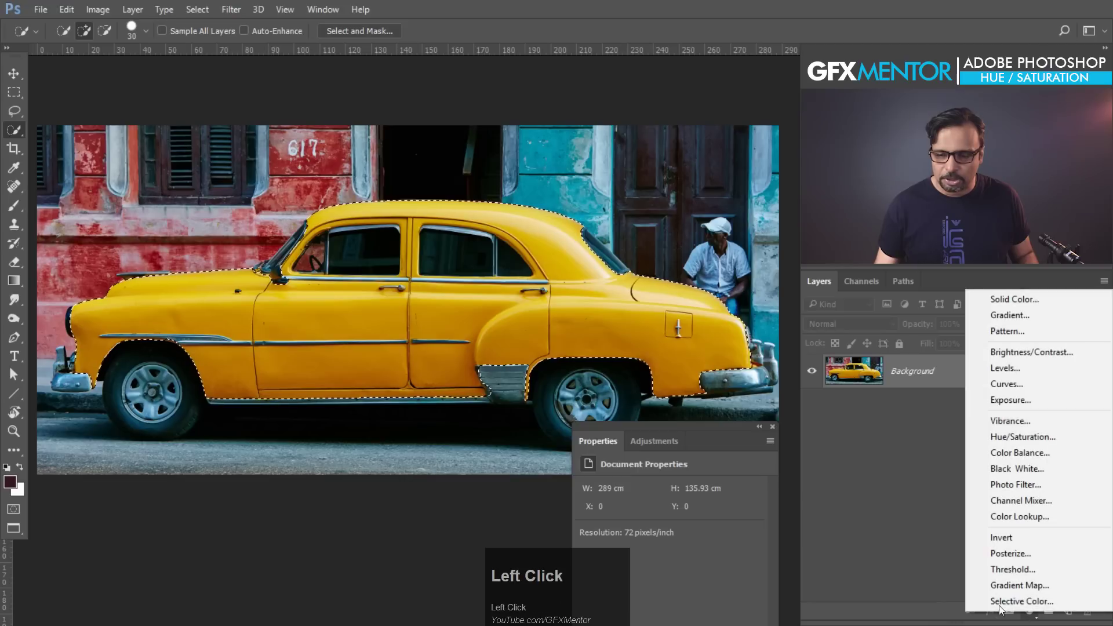
pyautogui.click(1015, 437)
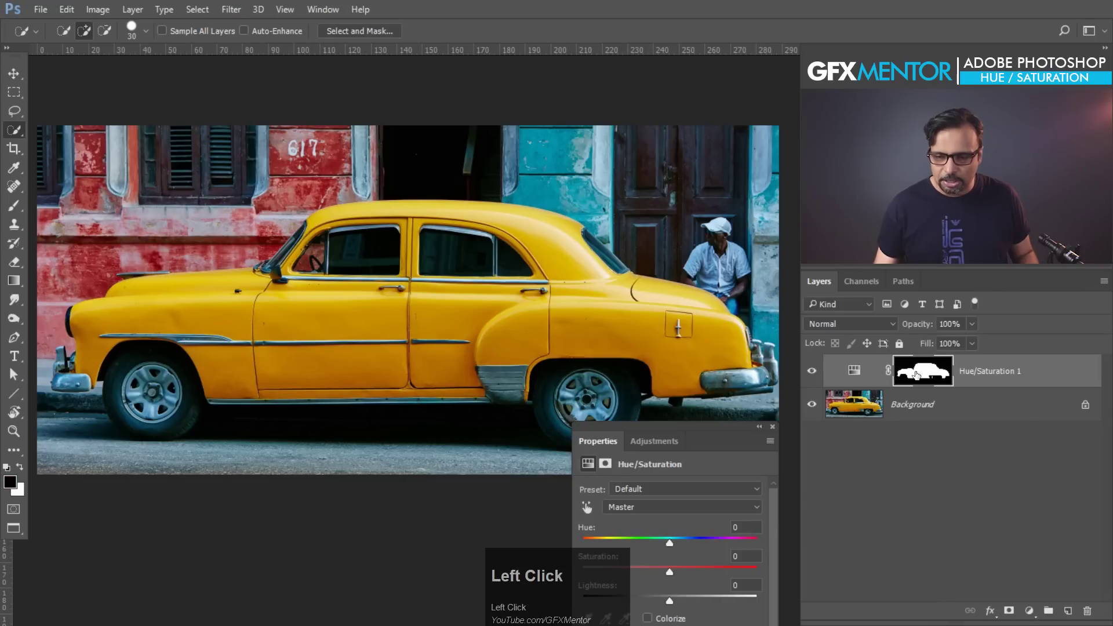
pyautogui.moveTo(673, 428); pyautogui.dragTo(658, 317)
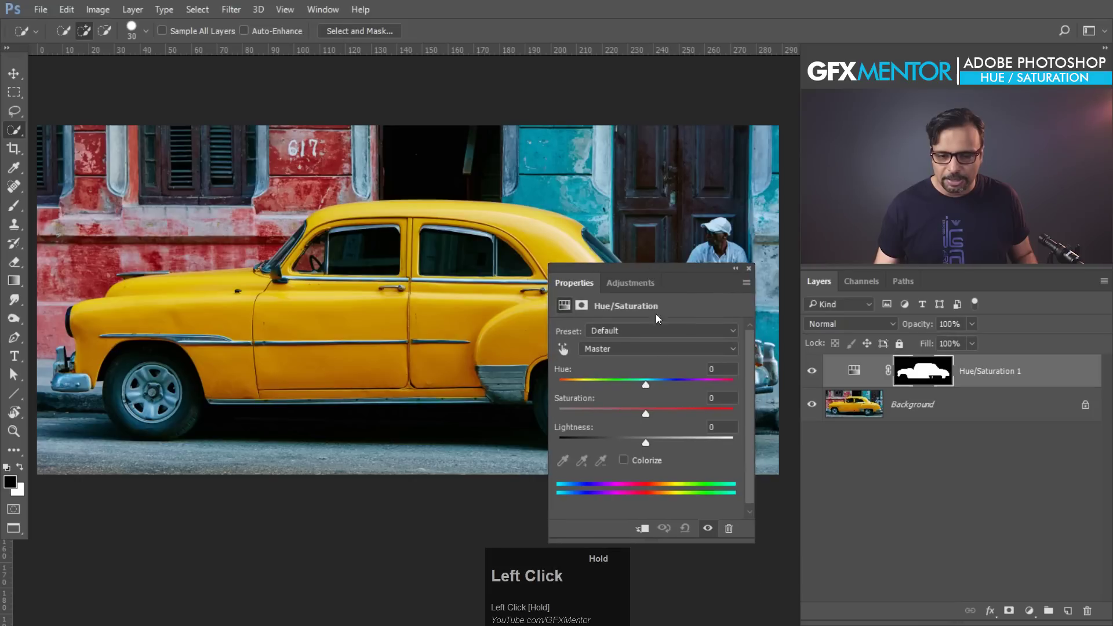
pyautogui.moveTo(647, 386); pyautogui.dragTo(571, 383)
pyautogui.moveTo(638, 268); pyautogui.dragTo(665, 403)
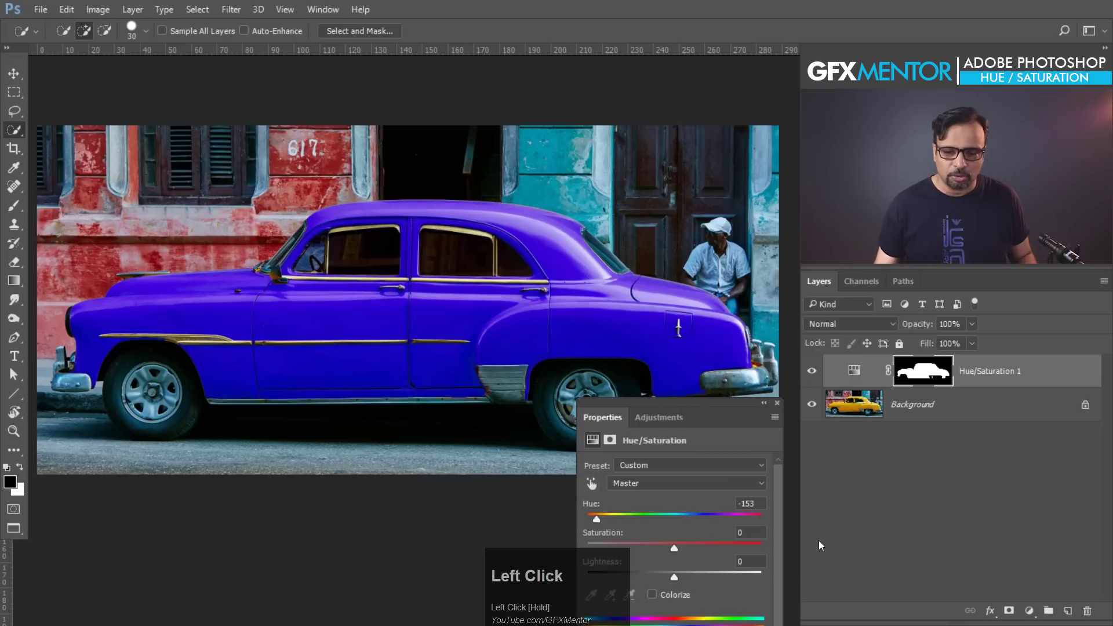
pyautogui.click(778, 403)
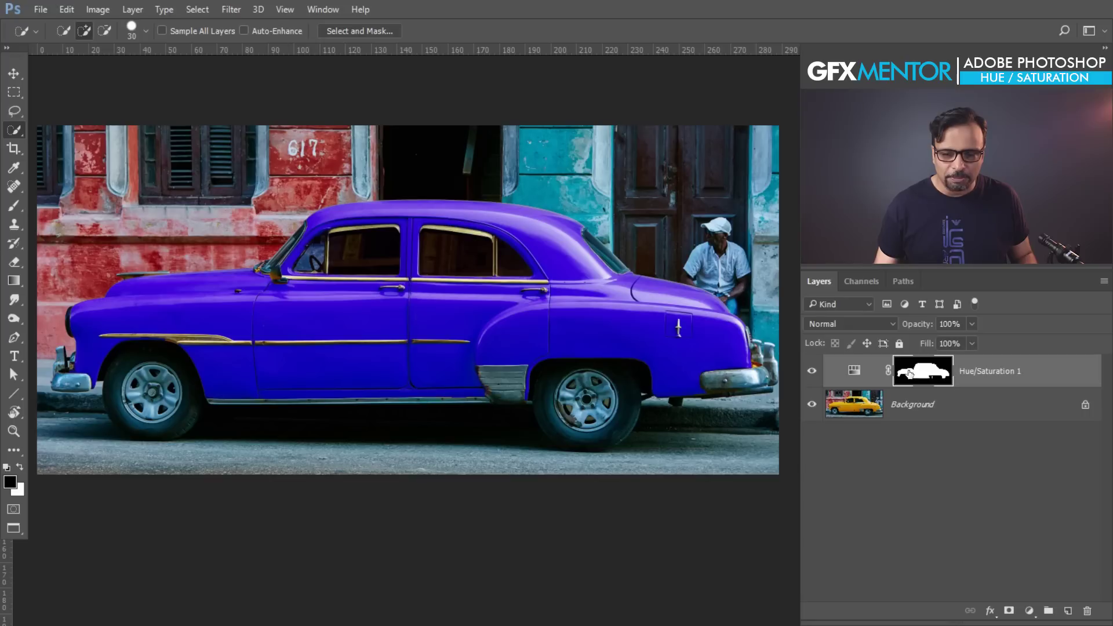
# Disable and re-enable the adjustment layer's mask to compare the recolouring with and without it.
pyautogui.keyDown('shift'); pyautogui.click(929, 374); pyautogui.keyUp('shift')
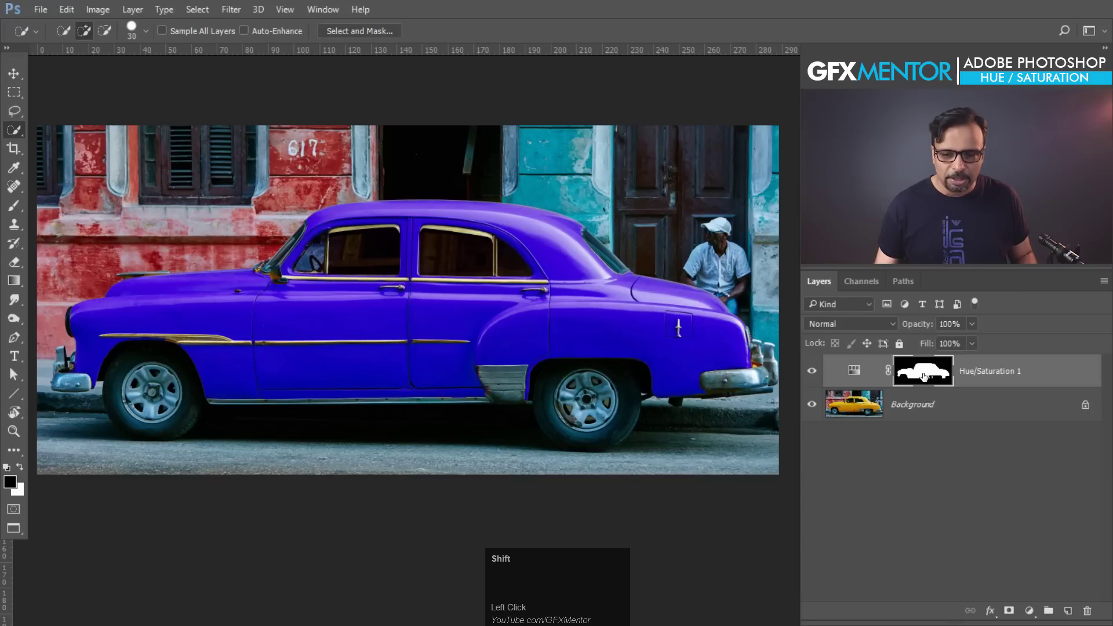
pyautogui.keyDown('shift'); pyautogui.click(924, 376); pyautogui.keyUp('shift')
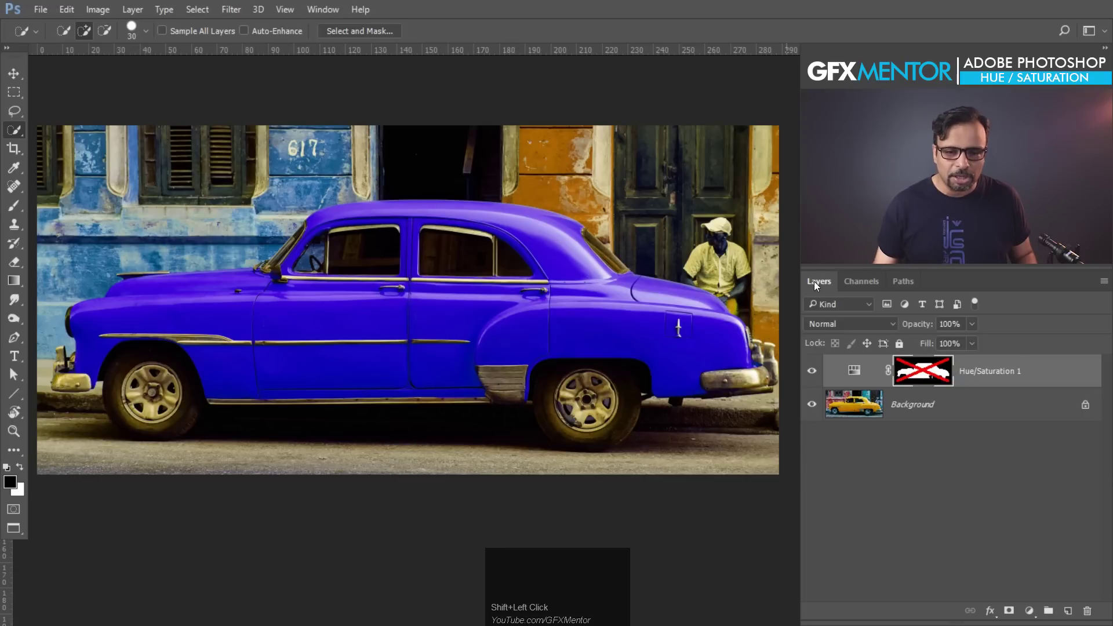
pyautogui.keyDown('shift'); pyautogui.click(938, 380); pyautogui.keyUp('shift')
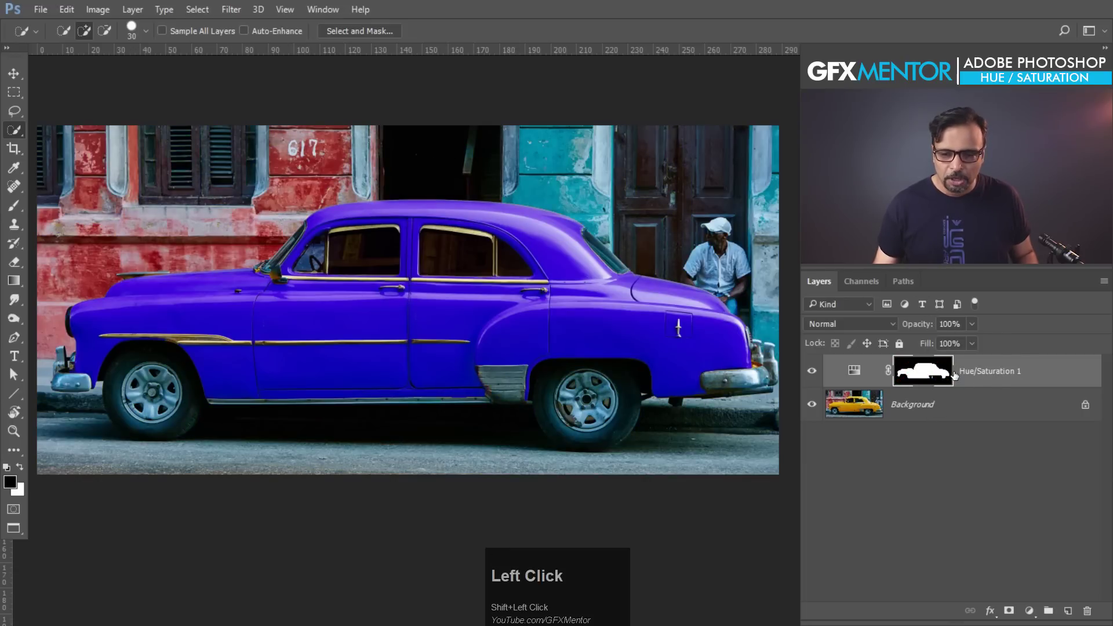
# Replace the masked adjustment layer with a new unmasked Hue/Saturation adjustment layer and target its Yellows range.
pyautogui.moveTo(1022, 370); pyautogui.dragTo(1088, 611)
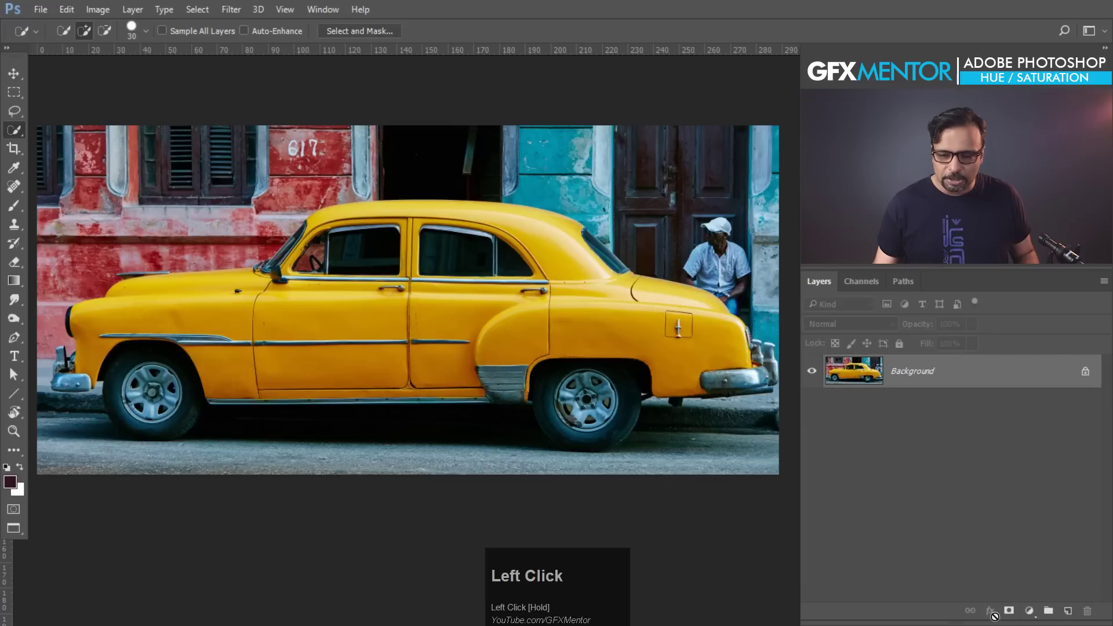
pyautogui.click(1030, 612)
pyautogui.click(1007, 434)
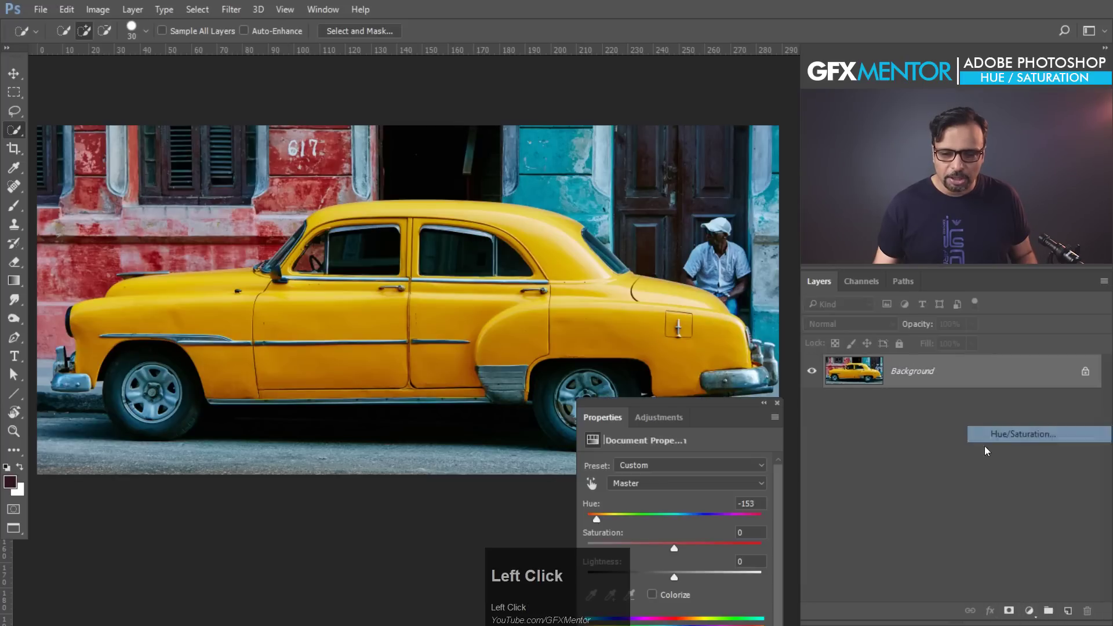
pyautogui.moveTo(649, 405); pyautogui.dragTo(604, 161)
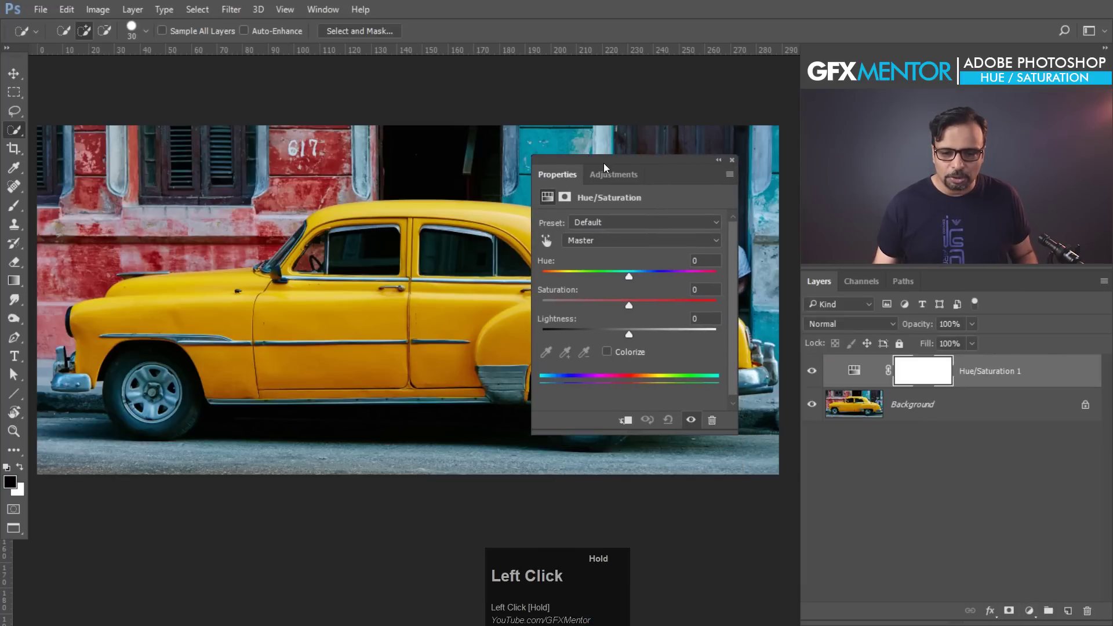
pyautogui.click(611, 244)
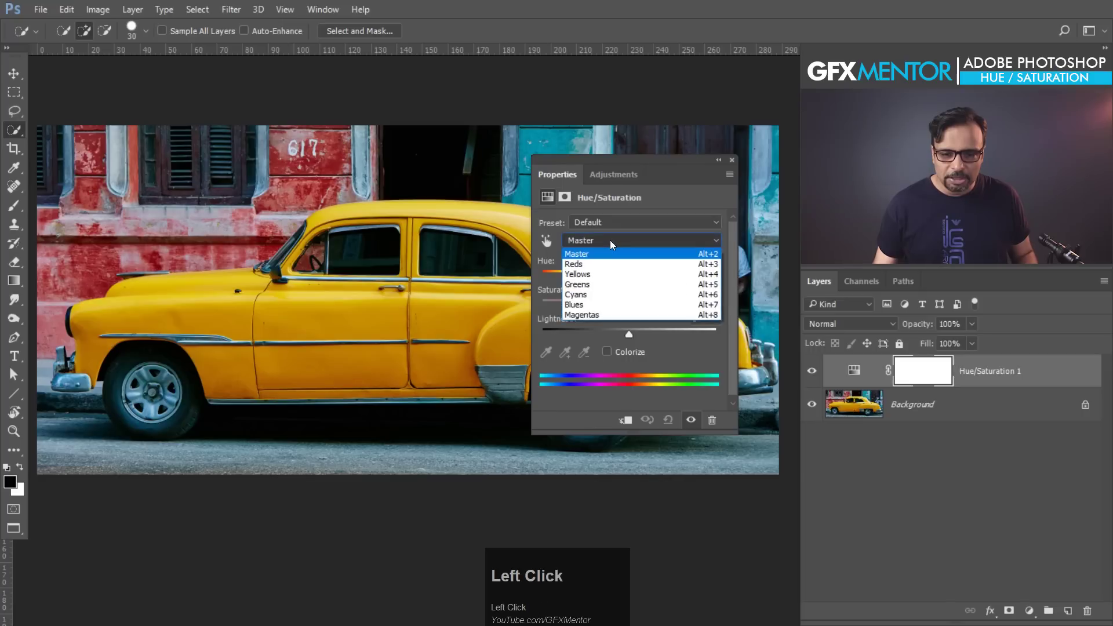
pyautogui.click(596, 277)
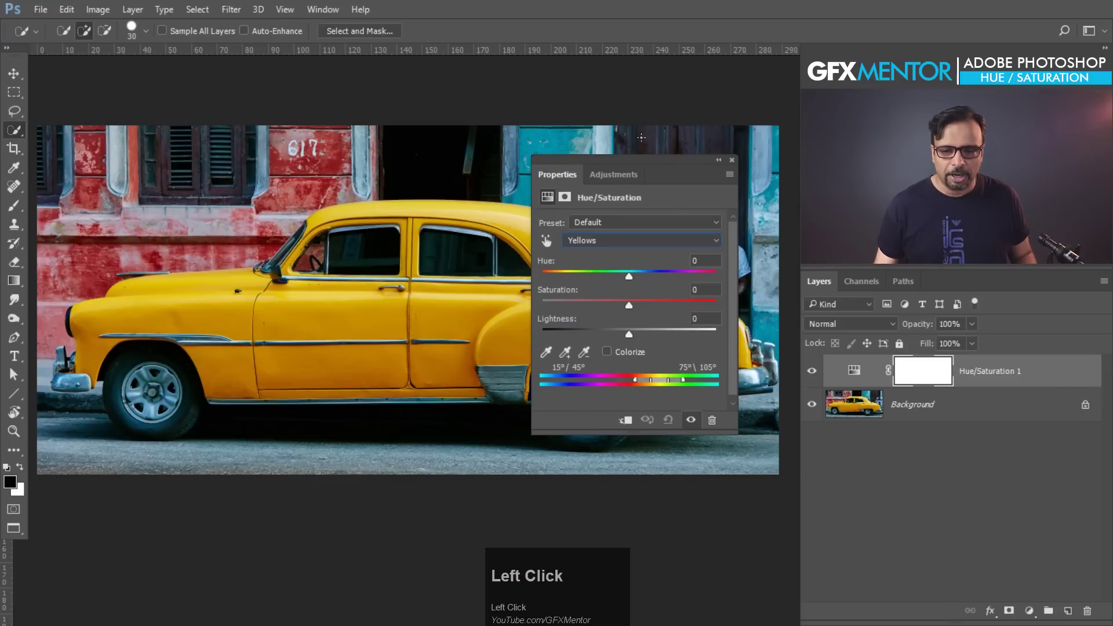
pyautogui.moveTo(641, 161); pyautogui.dragTo(684, 157)
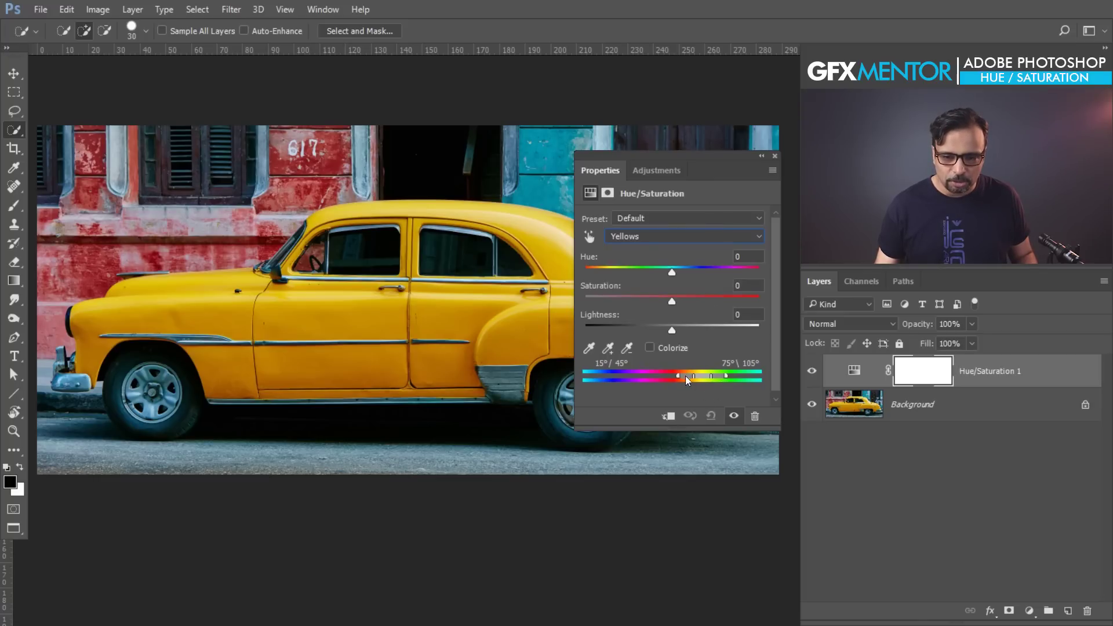
# Set the Yellows hue to -94 and inspect the car's lower edges and wheel arches for unevenly shifted colour.
pyautogui.moveTo(672, 273); pyautogui.dragTo(616, 270)
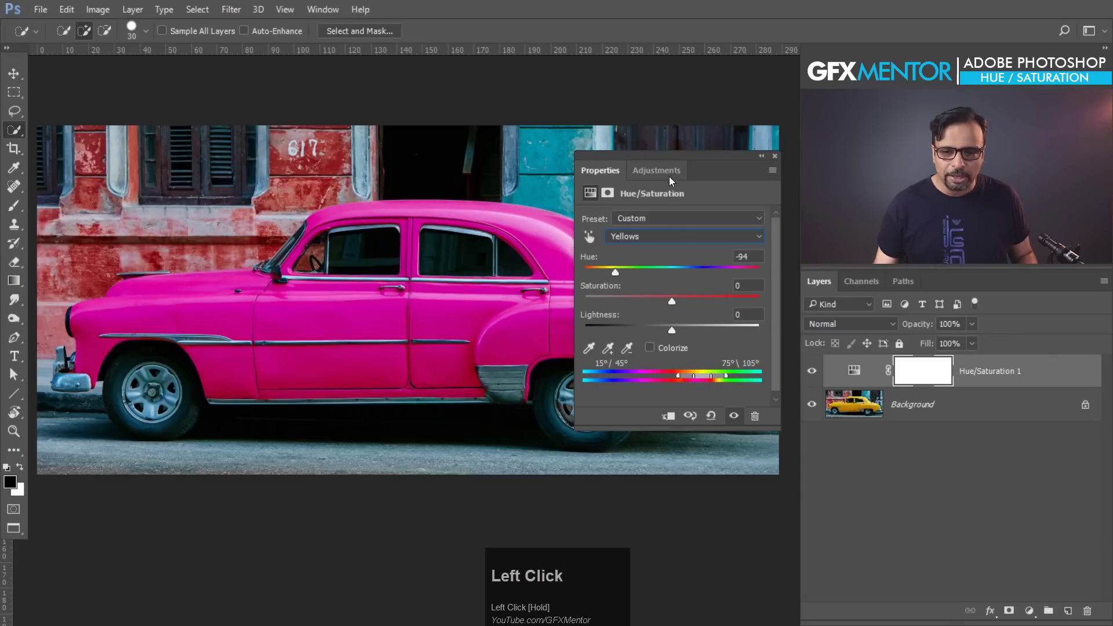
pyautogui.moveTo(675, 154)
pyautogui.mouseDown()
pyautogui.moveTo(702, 438)
pyautogui.moveTo(622, 426)
pyautogui.moveTo(651, 430)
pyautogui.moveTo(654, 160)
pyautogui.moveTo(664, 159)
pyautogui.mouseUp()
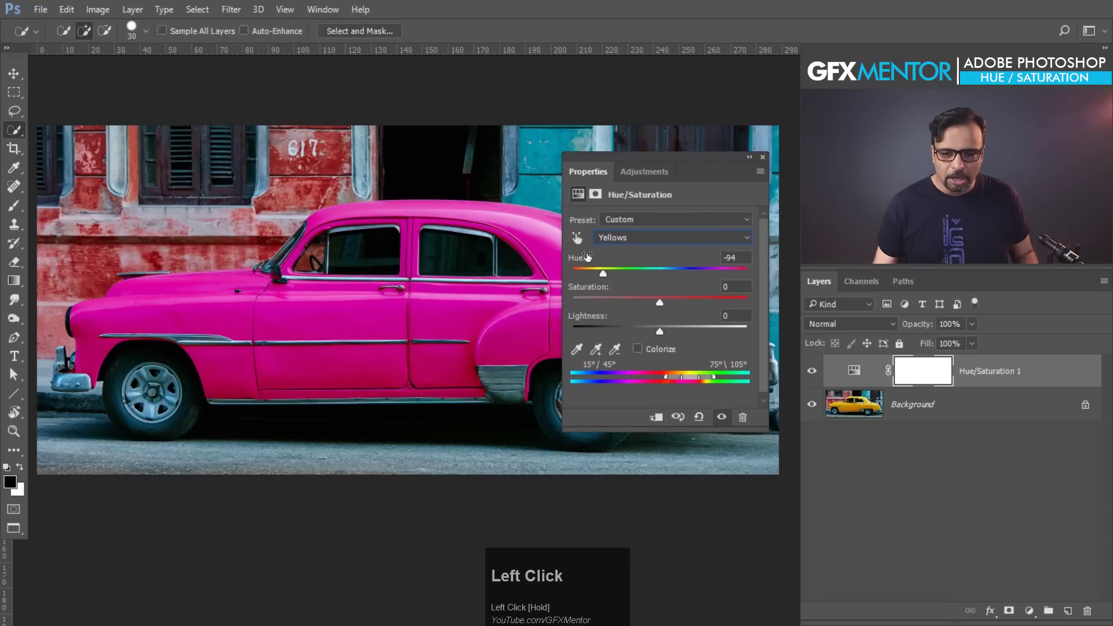
pyautogui.moveTo(211, 406); pyautogui.dragTo(378, 289)
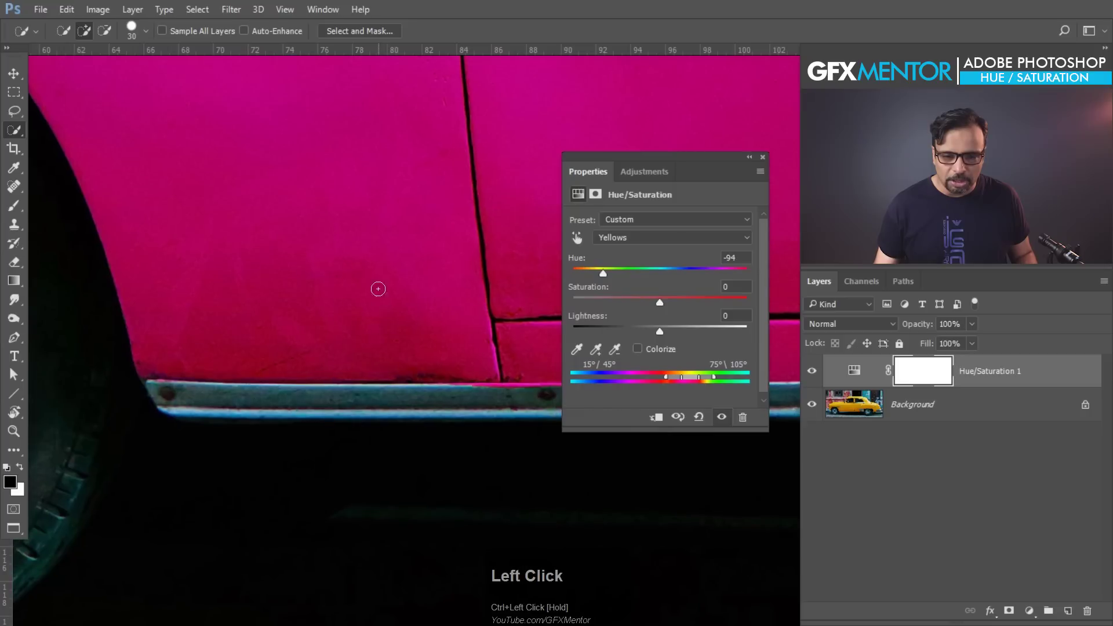
pyautogui.moveTo(452, 292); pyautogui.dragTo(64, 326)
pyautogui.moveTo(517, 297); pyautogui.dragTo(53, 281)
pyautogui.moveTo(522, 304); pyautogui.dragTo(49, 235)
pyautogui.moveTo(453, 510); pyautogui.dragTo(479, 279)
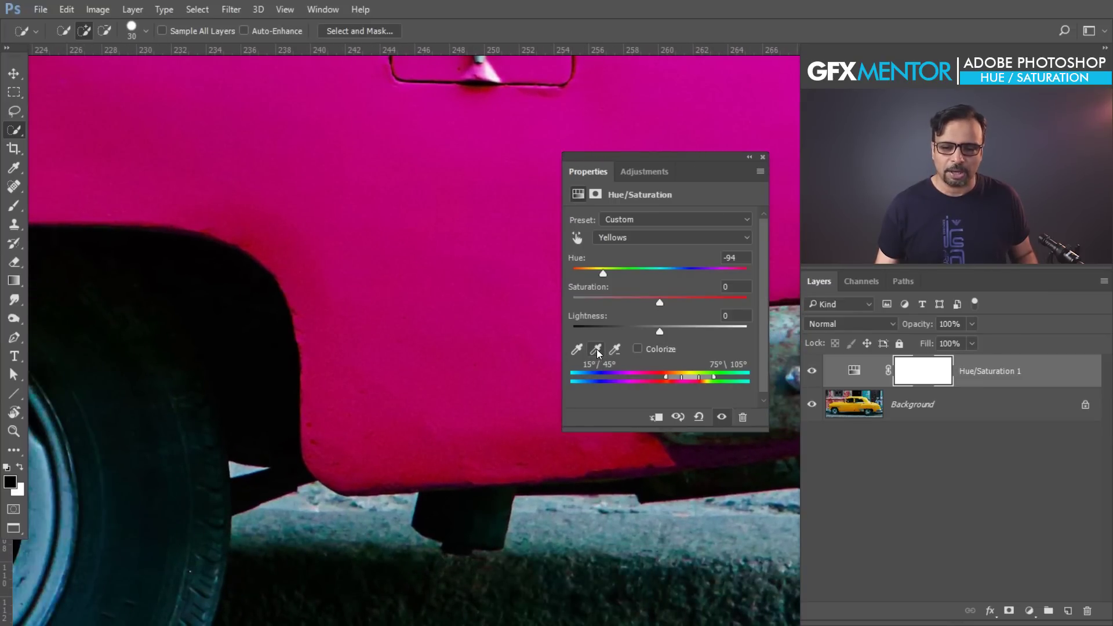
# Extend the Yellows range by adding a colour sampled from the lower part of the car's front door.
pyautogui.click(597, 351)
pyautogui.moveTo(349, 396); pyautogui.dragTo(363, 437)
pyautogui.moveTo(430, 276); pyautogui.dragTo(396, 303)
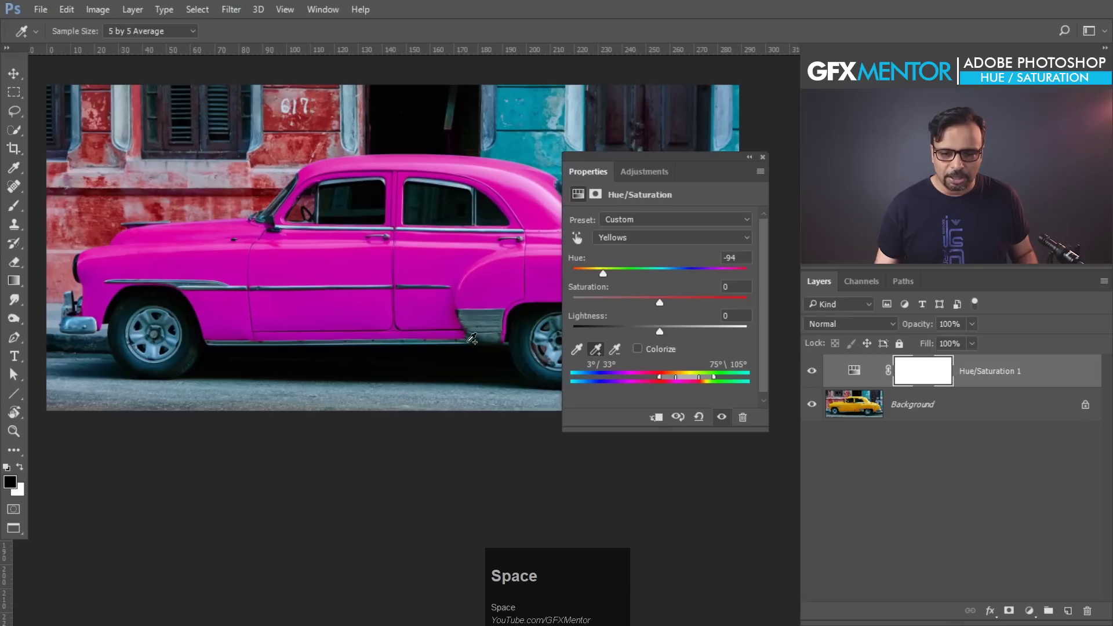
pyautogui.hotkey('ctrl', 'z')
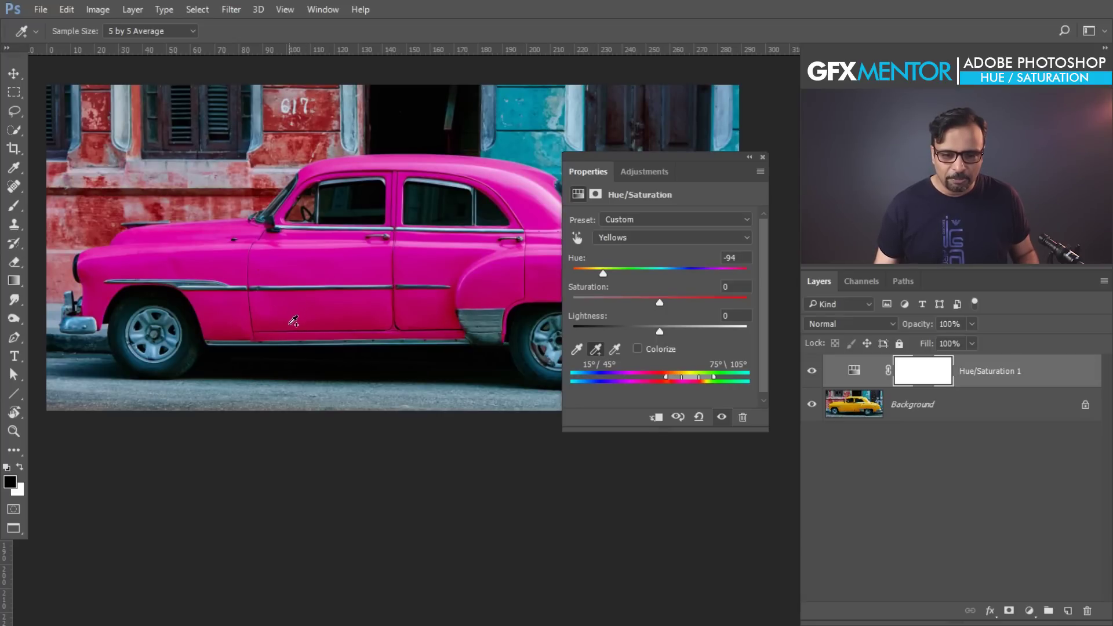
pyautogui.click(294, 321)
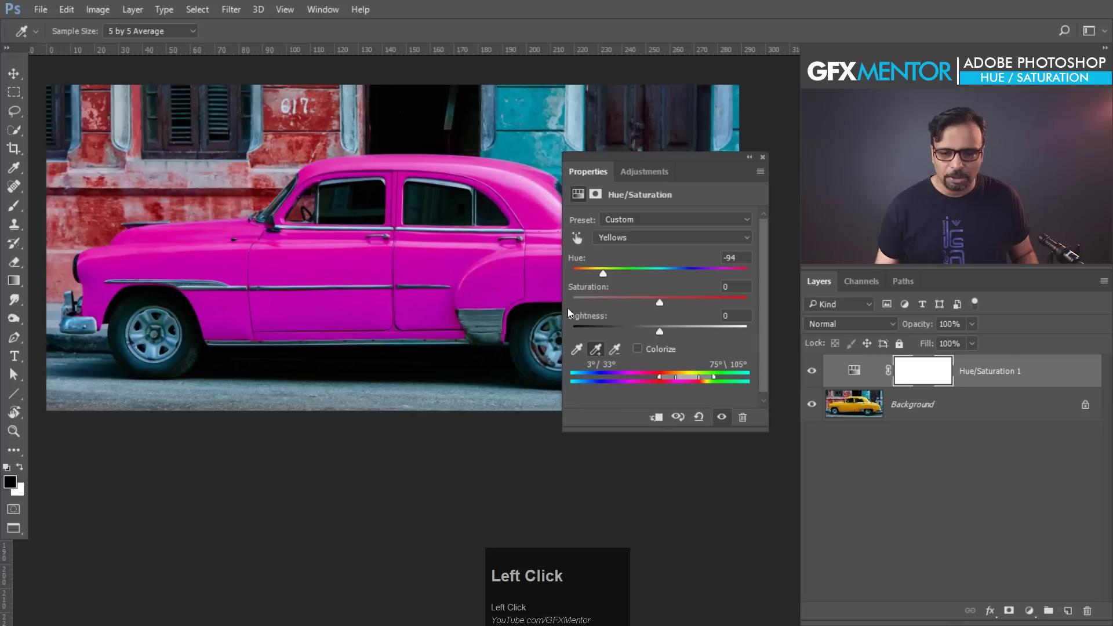
# Try the Yellows hue at -61 and change it to +110 to turn the car green.
pyautogui.moveTo(602, 277)
pyautogui.mouseDown()
pyautogui.moveTo(721, 268)
pyautogui.moveTo(617, 269)
pyautogui.mouseUp()
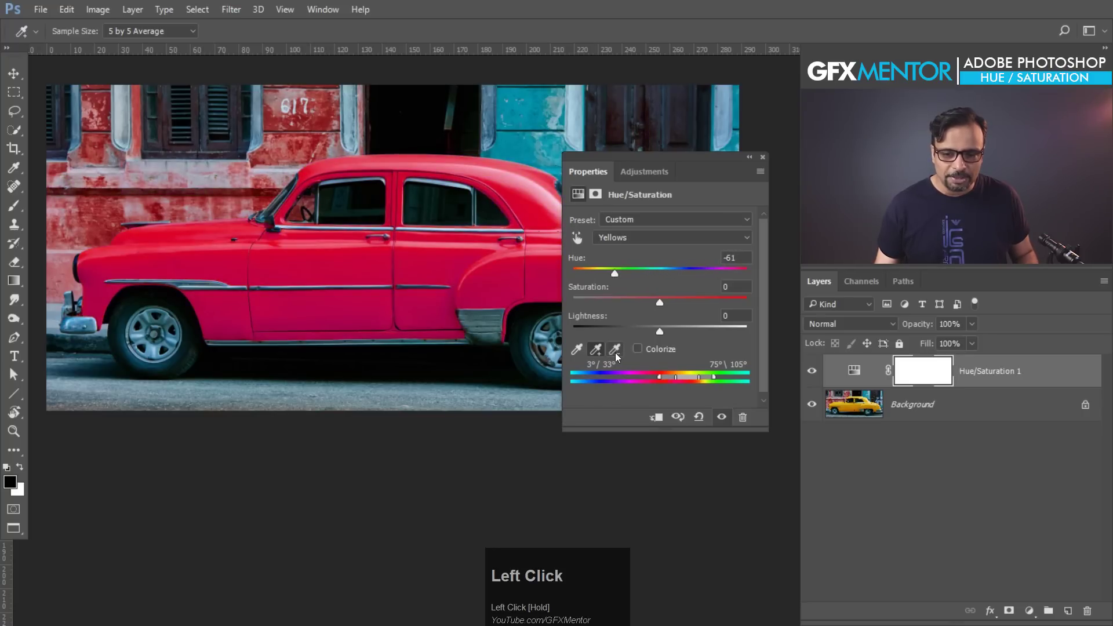
pyautogui.moveTo(615, 274); pyautogui.dragTo(722, 268)
pyautogui.moveTo(675, 165); pyautogui.dragTo(673, 210)
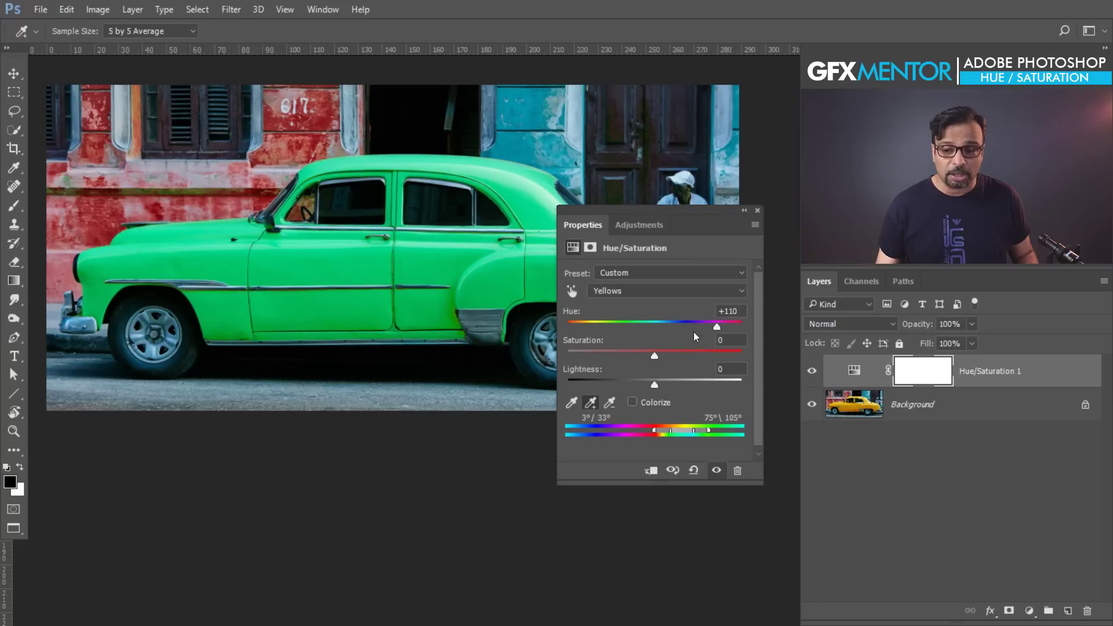
# Target the adjustment layer's mask and set up the Brush tool with 37% flow.
pyautogui.click(922, 373)
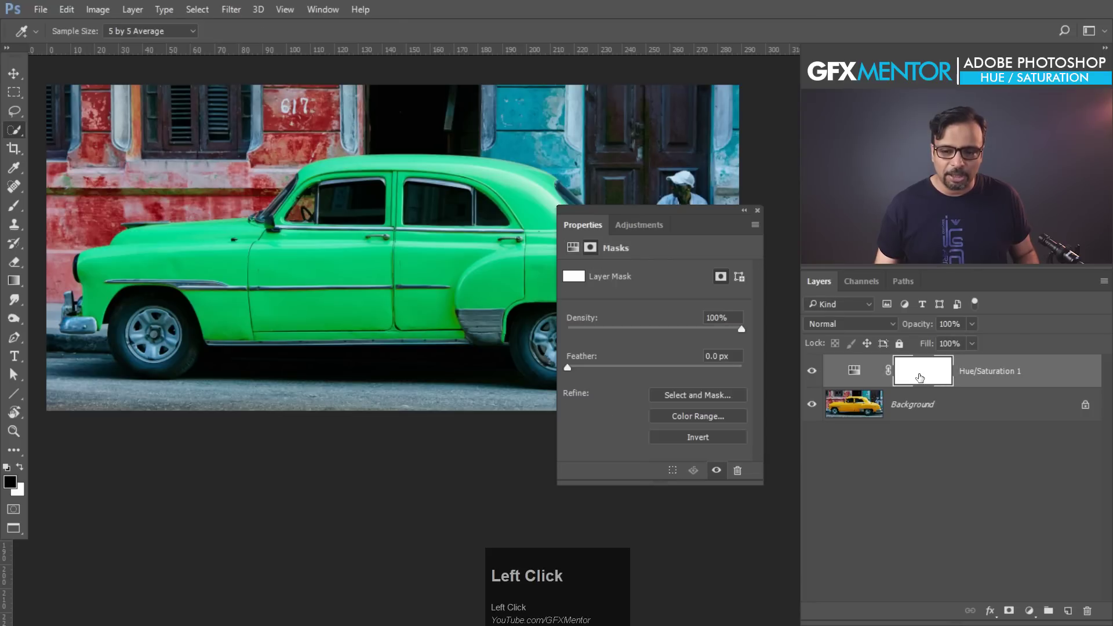
pyautogui.press('w')
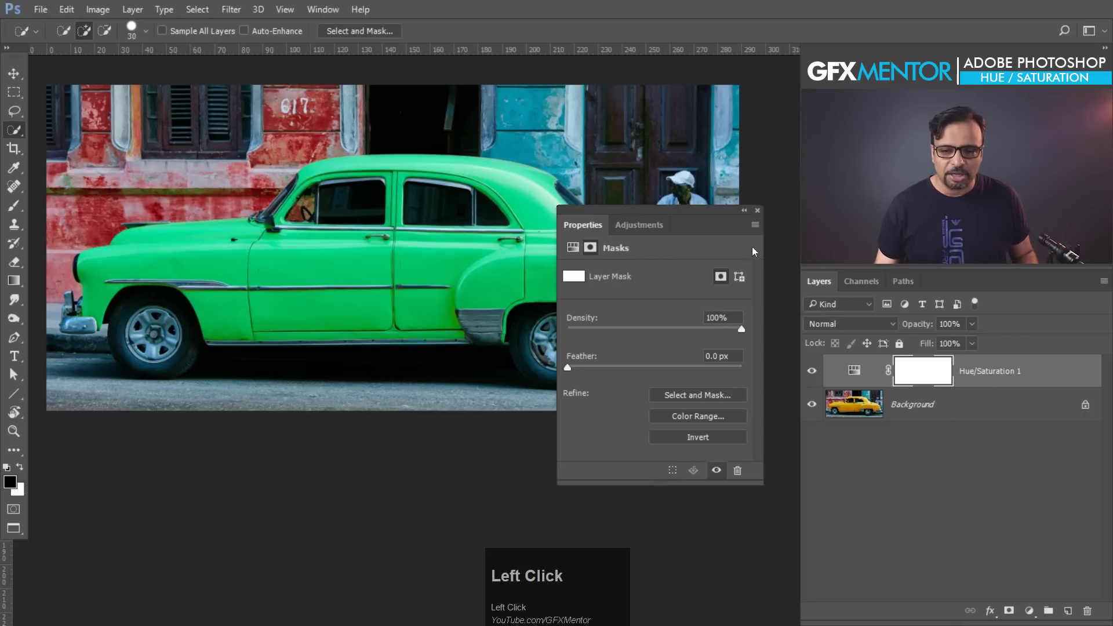
pyautogui.click(758, 211)
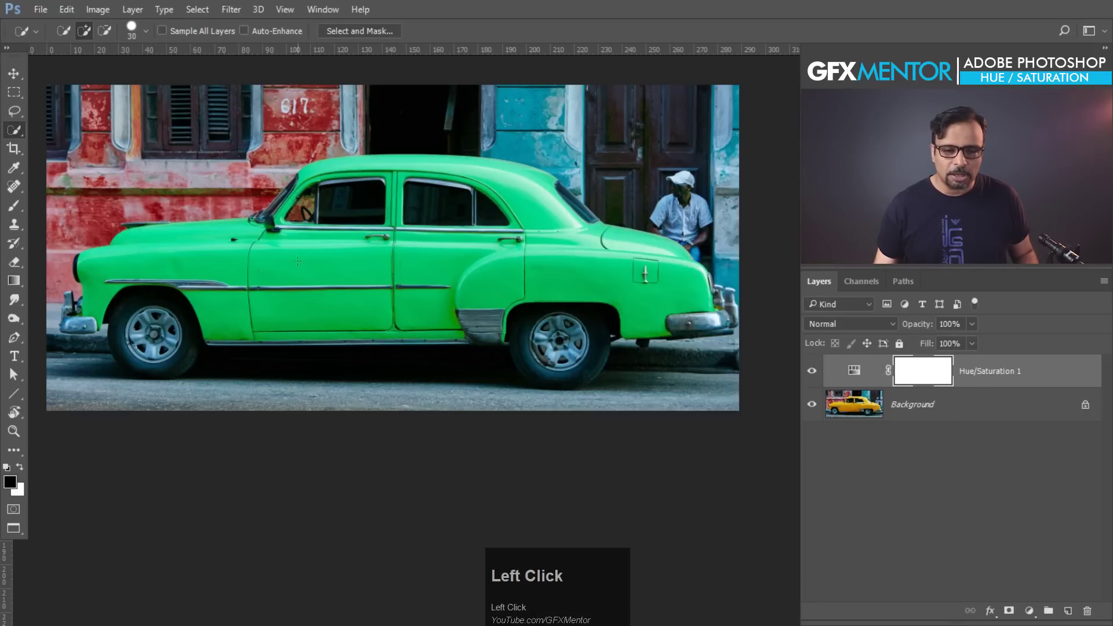
pyautogui.click(12, 203)
pyautogui.rightClick(536, 399)
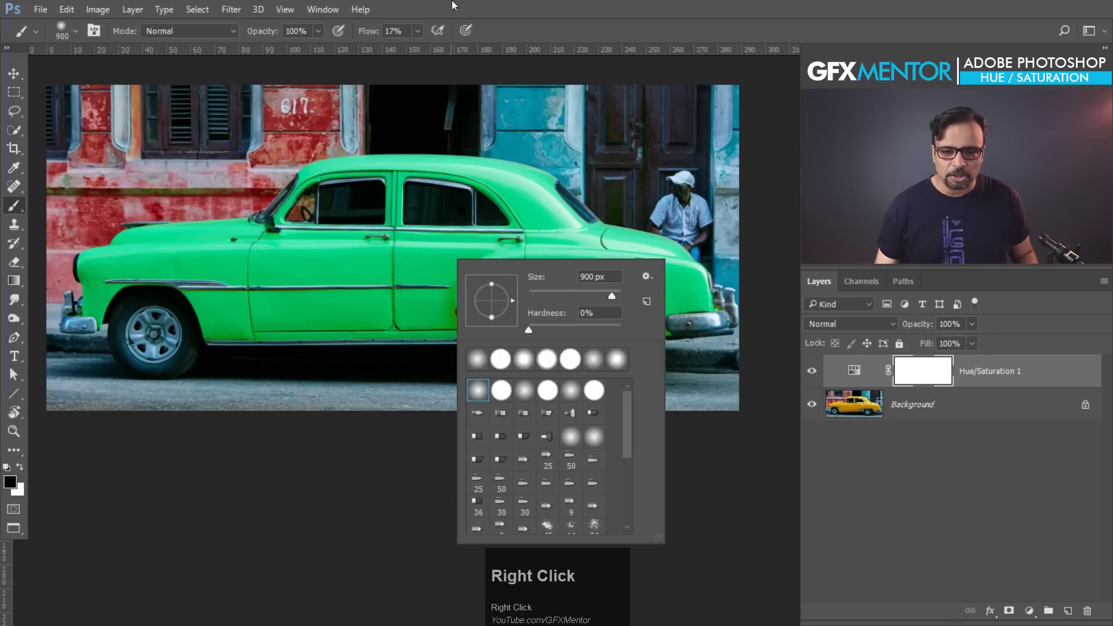
pyautogui.click(417, 33)
pyautogui.moveTo(427, 47); pyautogui.dragTo(430, 46)
pyautogui.rightClick(525, 175)
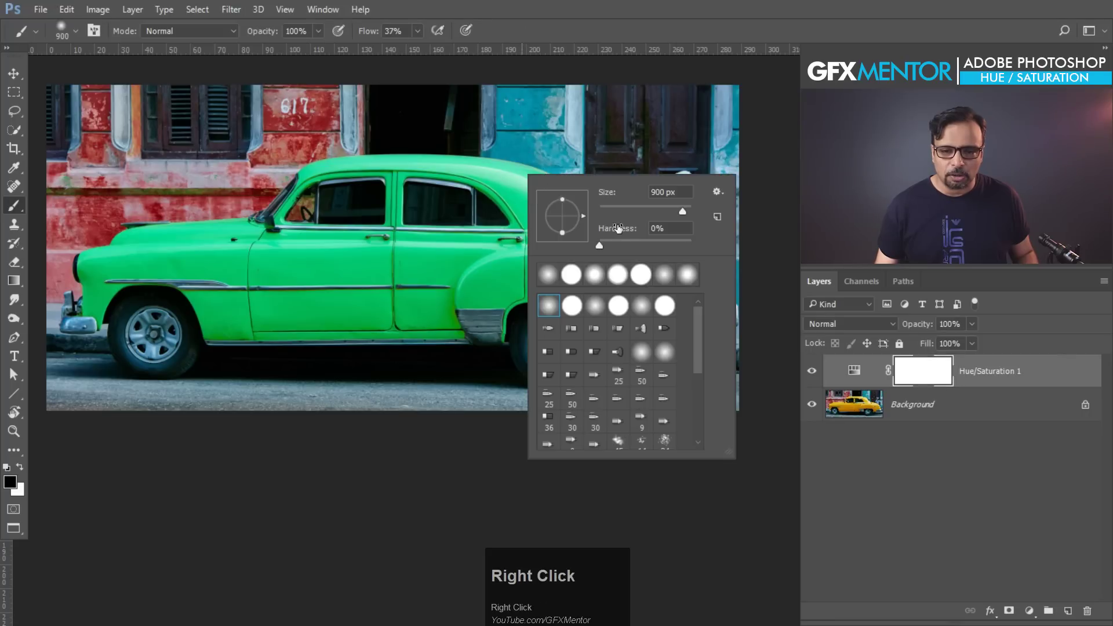
pyautogui.moveTo(602, 248); pyautogui.dragTo(635, 245)
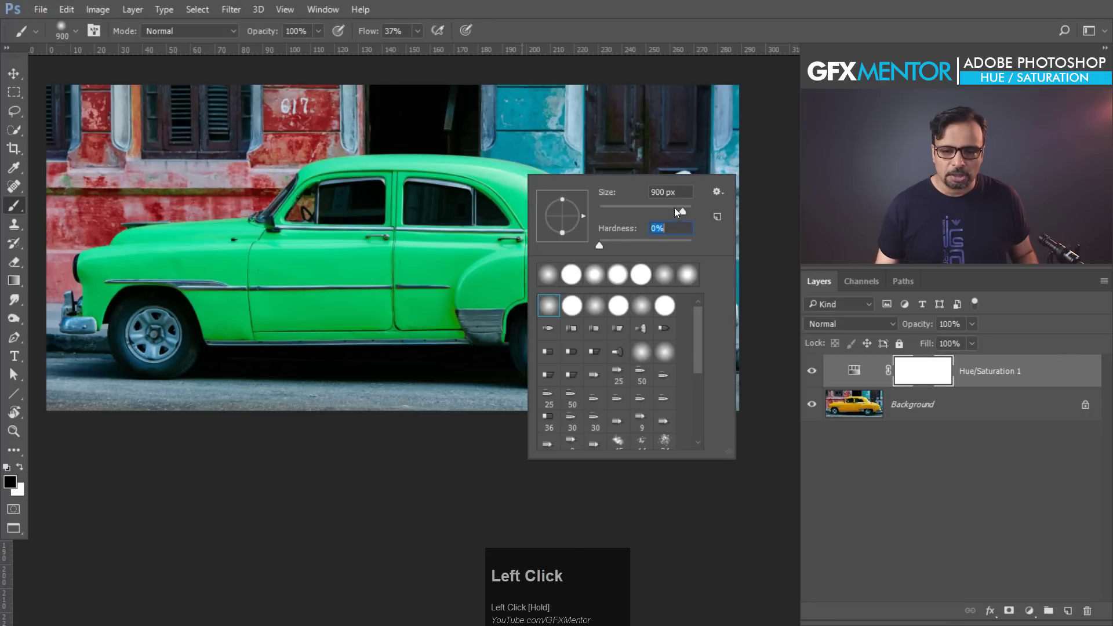
pyautogui.click(631, 27)
# Try painting black on the mask over the rear half of the car with a 2165 px brush, and undo it.
pyautogui.moveTo(638, 244)
pyautogui.mouseDown()
pyautogui.moveTo(652, 373)
pyautogui.moveTo(643, 255)
pyautogui.moveTo(663, 252)
pyautogui.moveTo(671, 378)
pyautogui.moveTo(615, 273)
pyautogui.moveTo(574, 325)
pyautogui.moveTo(534, 195)
pyautogui.moveTo(530, 398)
pyautogui.moveTo(492, 423)
pyautogui.moveTo(479, 307)
pyautogui.mouseUp()
pyautogui.moveTo(533, 249)
pyautogui.mouseDown()
pyautogui.moveTo(642, 429)
pyautogui.moveTo(800, 409)
pyautogui.mouseUp()
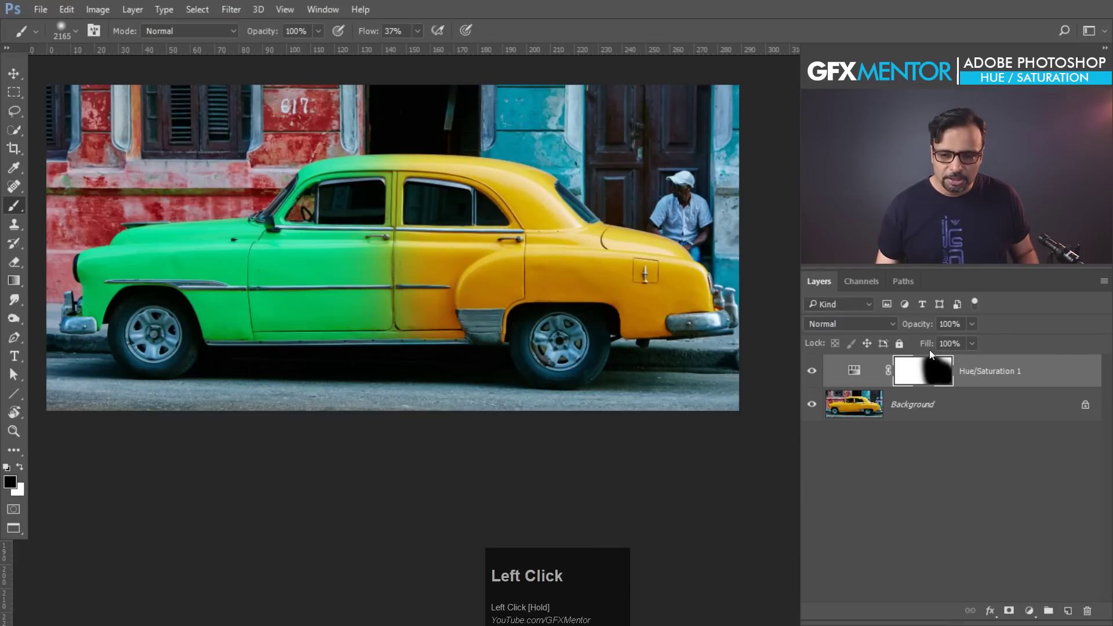
pyautogui.hotkey('ctrl', 'z')
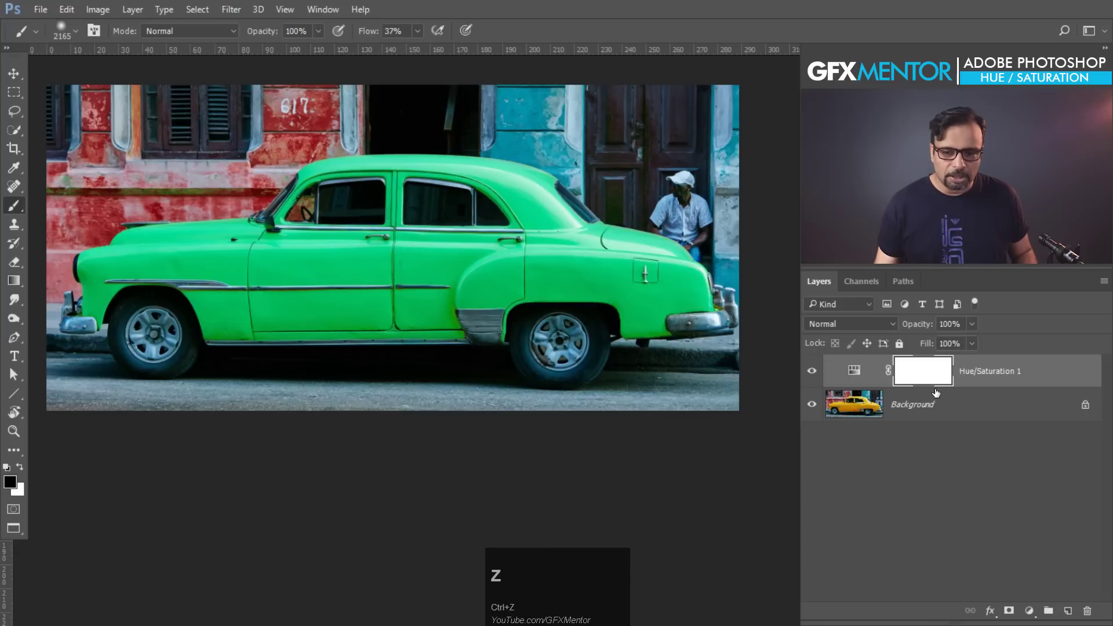
# Toggle the adjustment layer's visibility to examine the colour shift on the seated man's skin and the door behind him.
pyautogui.click(812, 371)
pyautogui.click(811, 373)
pyautogui.click(812, 371)
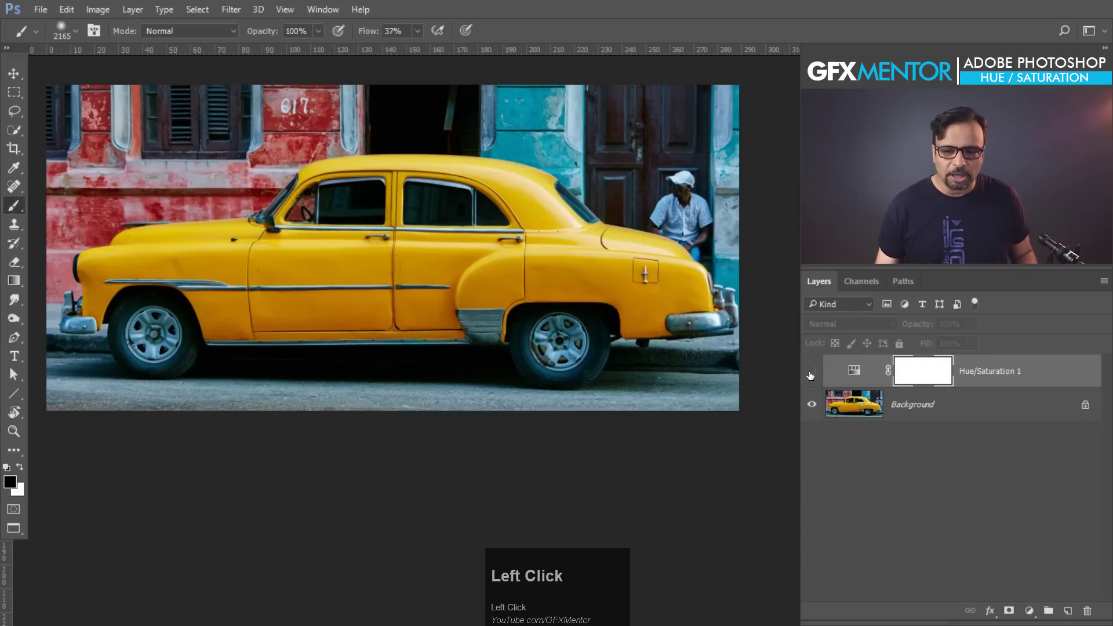
pyautogui.moveTo(710, 173); pyautogui.dragTo(710, 173)
pyautogui.click(812, 372)
pyautogui.click(811, 371)
pyautogui.click(812, 372)
pyautogui.click(812, 371)
pyautogui.click(812, 371)
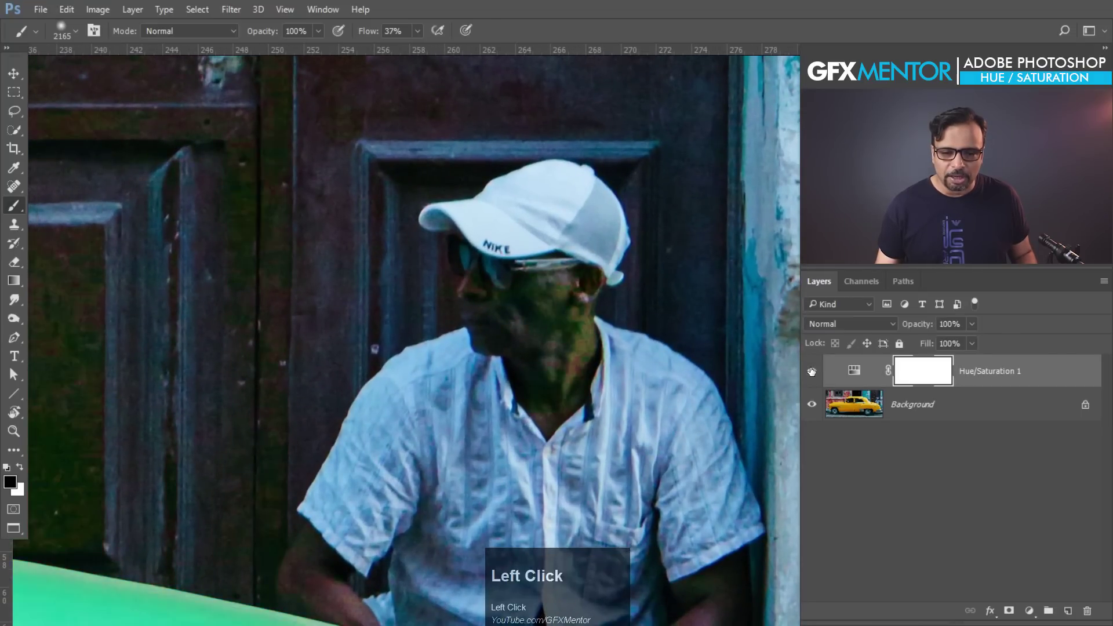
pyautogui.moveTo(281, 384); pyautogui.dragTo(599, 401)
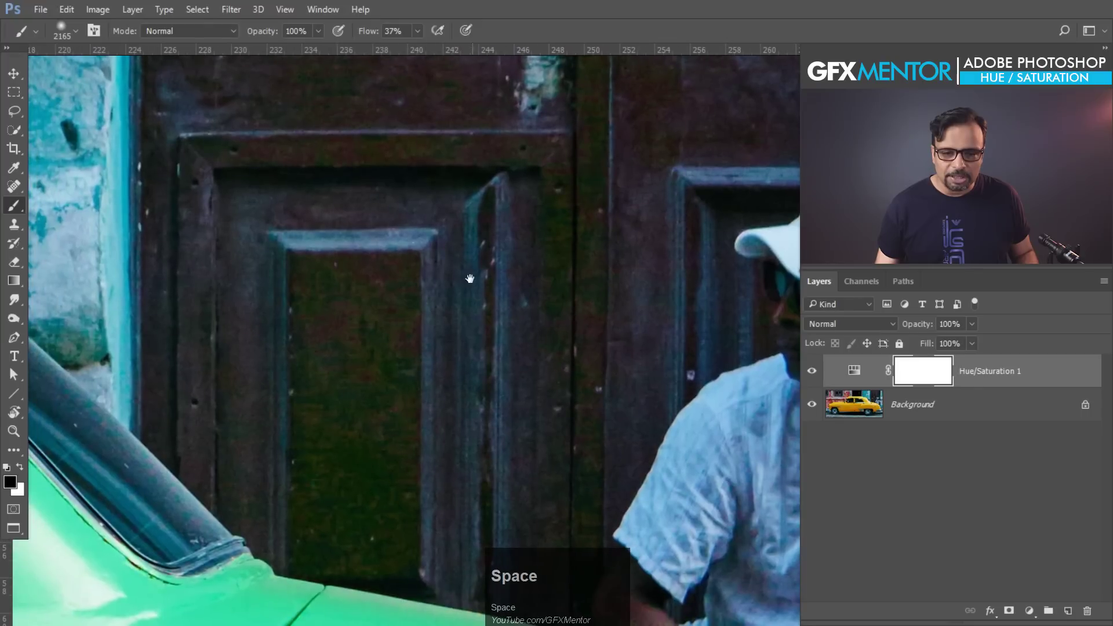
pyautogui.click(811, 372)
pyautogui.moveTo(376, 312); pyautogui.dragTo(157, 182)
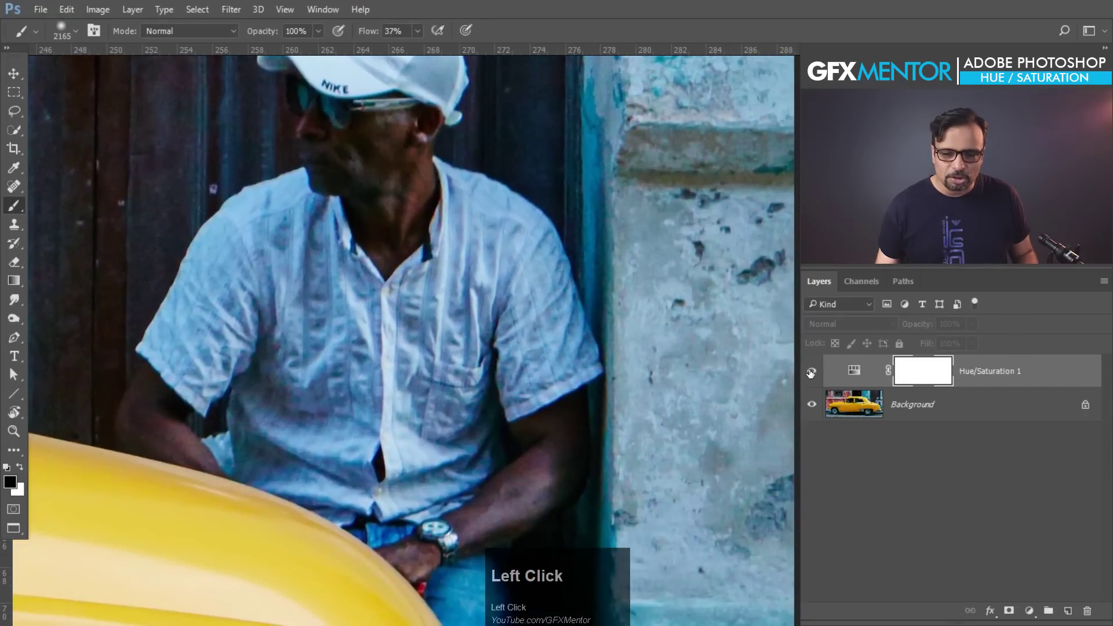
pyautogui.click(811, 371)
# Paint black on the mask over the man's face and neck with a 400 px brush at 100% flow.
pyautogui.press('[')
pyautogui.press('[')
pyautogui.press('[')
pyautogui.press('[')
pyautogui.press('[')
pyautogui.click(419, 32)
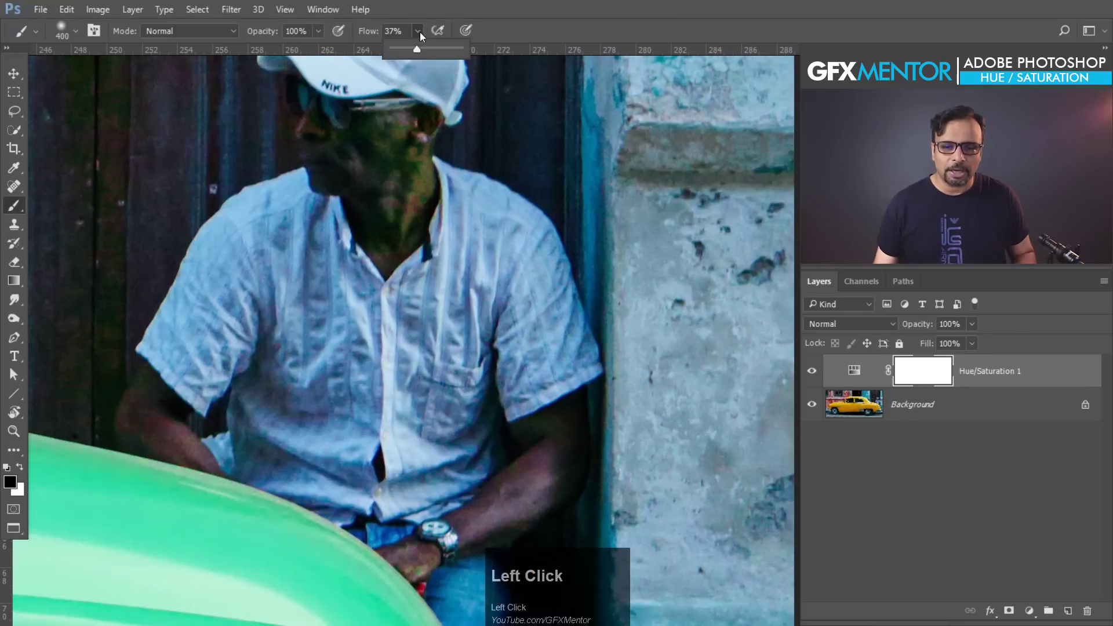
pyautogui.click(491, 51)
pyautogui.press('[')
pyautogui.press('[')
pyautogui.press(']')
pyautogui.press(']')
pyautogui.moveTo(376, 180)
pyautogui.mouseDown()
pyautogui.moveTo(459, 218)
pyautogui.moveTo(385, 152)
pyautogui.moveTo(401, 197)
pyautogui.mouseUp()
# Harden the brush, reduce it to 50 px and mask out the tint on the man's hand beside the watch.
pyautogui.rightClick(439, 249)
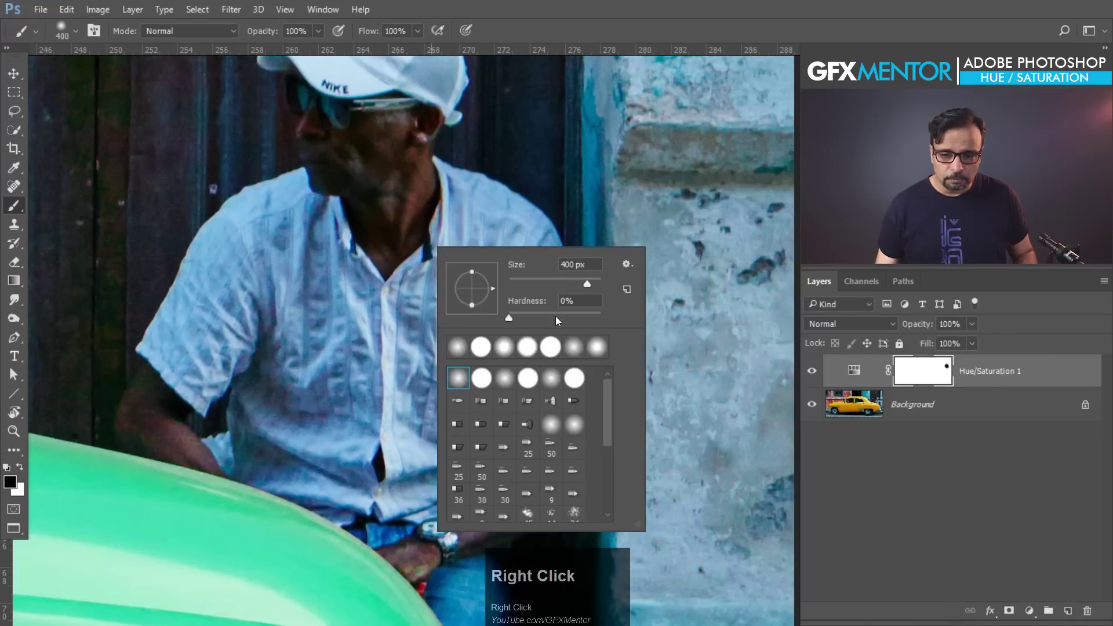
pyautogui.click(236, 316)
pyautogui.moveTo(546, 471)
pyautogui.mouseDown()
pyautogui.moveTo(534, 473)
pyautogui.moveTo(559, 485)
pyautogui.mouseUp()
pyautogui.press('space')
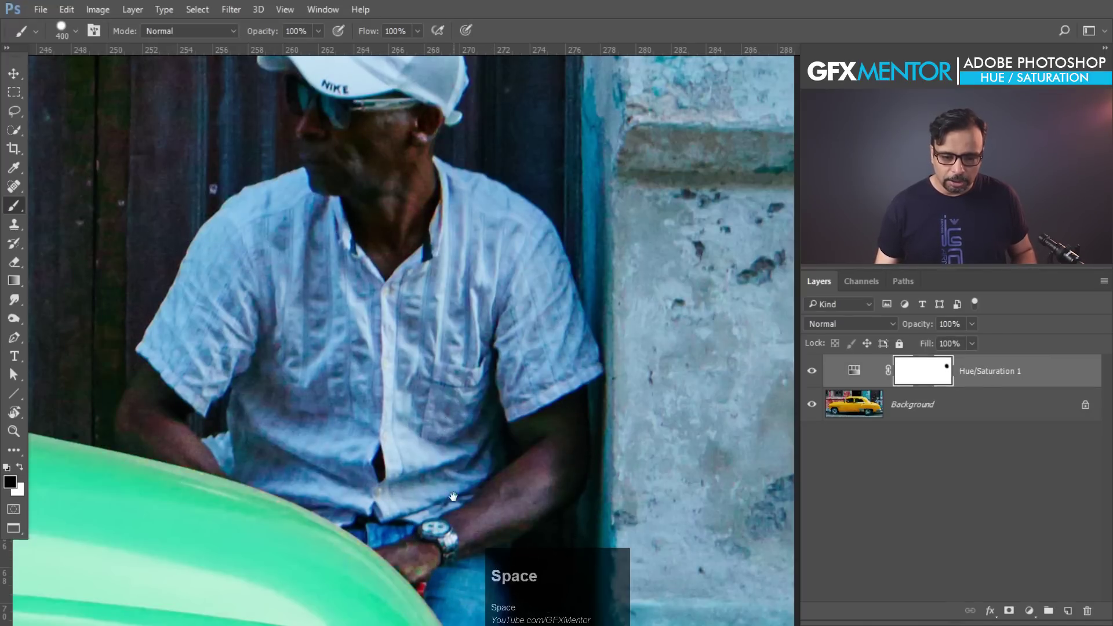
pyautogui.moveTo(453, 497); pyautogui.dragTo(453, 297)
pyautogui.press('ctrl')
pyautogui.moveTo(523, 420); pyautogui.dragTo(504, 414)
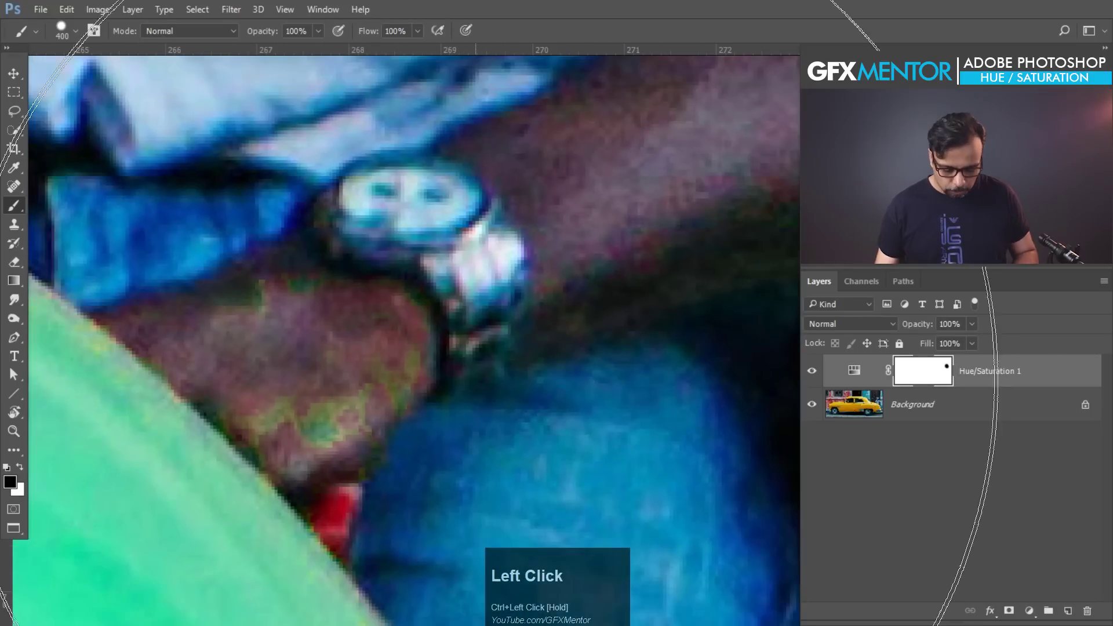
pyautogui.press('[')
pyautogui.press('[')
pyautogui.press('[')
pyautogui.press('[')
pyautogui.press('[')
pyautogui.press('[')
pyautogui.press('[')
pyautogui.press('[')
pyautogui.press('[')
pyautogui.press('[')
pyautogui.press('[')
pyautogui.press('[')
pyautogui.click(383, 363)
pyautogui.moveTo(383, 362)
pyautogui.mouseDown()
pyautogui.moveTo(323, 236)
pyautogui.moveTo(261, 335)
pyautogui.moveTo(337, 406)
pyautogui.moveTo(249, 323)
pyautogui.moveTo(540, 337)
pyautogui.mouseUp()
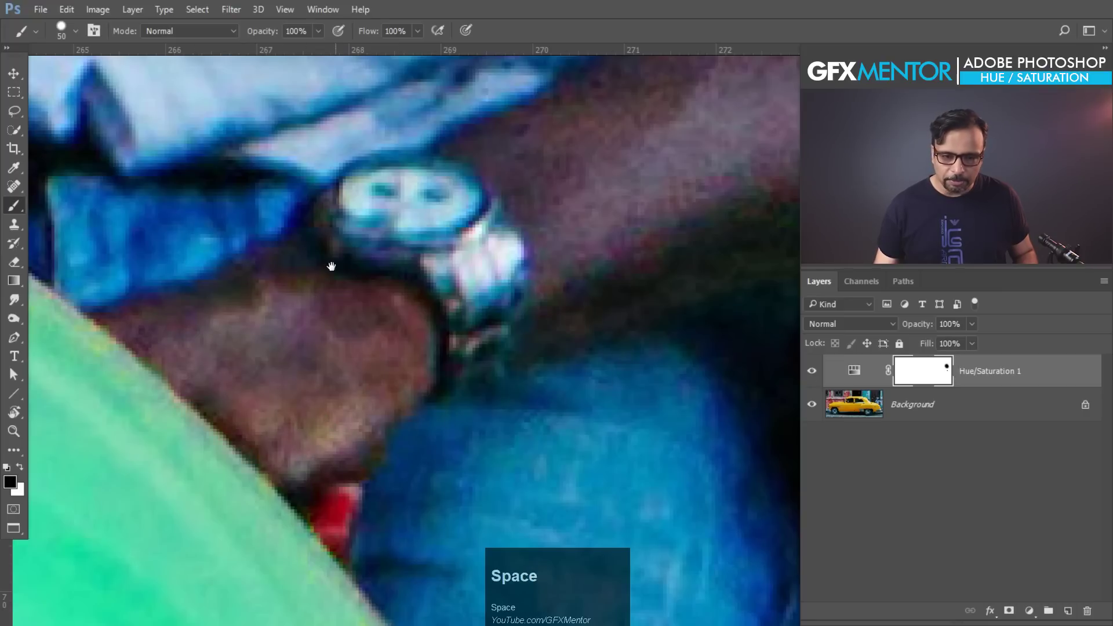
# Mask out the green tint on the dark door panel behind the car with a 125 px brush.
pyautogui.moveTo(331, 267); pyautogui.dragTo(493, 364)
pyautogui.moveTo(293, 165); pyautogui.dragTo(547, 301)
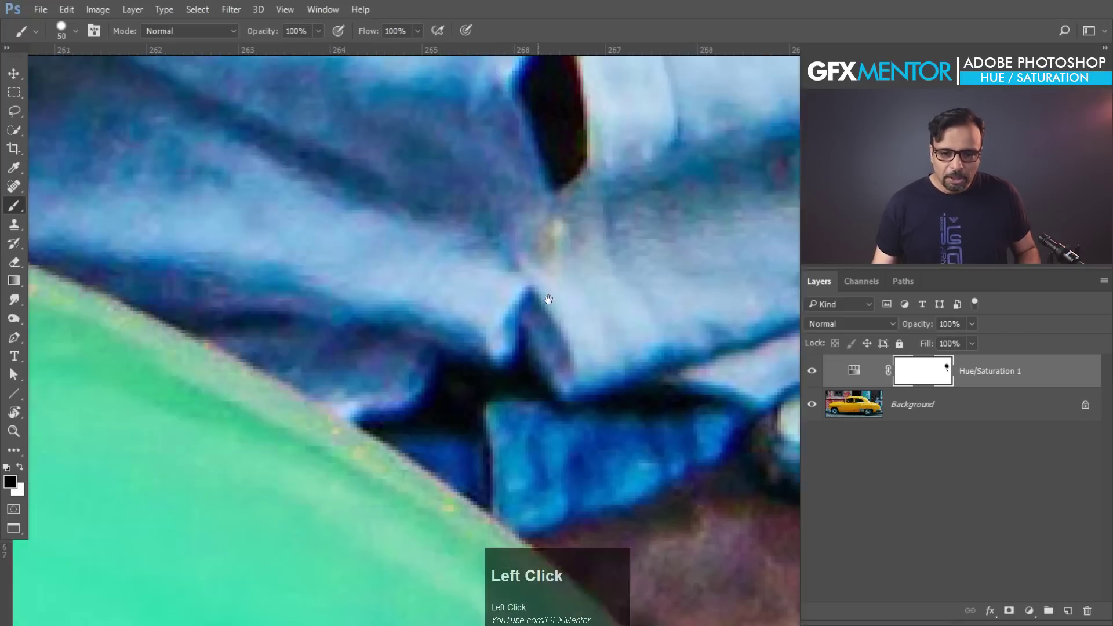
pyautogui.moveTo(378, 236)
pyautogui.mouseDown()
pyautogui.moveTo(277, 129)
pyautogui.moveTo(310, 169)
pyautogui.moveTo(579, 232)
pyautogui.moveTo(576, 280)
pyautogui.moveTo(271, 214)
pyautogui.moveTo(391, 296)
pyautogui.moveTo(626, 343)
pyautogui.moveTo(673, 302)
pyautogui.mouseUp()
pyautogui.moveTo(211, 154)
pyautogui.mouseDown()
pyautogui.moveTo(394, 312)
pyautogui.moveTo(671, 248)
pyautogui.moveTo(514, 154)
pyautogui.moveTo(485, 156)
pyautogui.moveTo(497, 172)
pyautogui.moveTo(496, 377)
pyautogui.mouseUp()
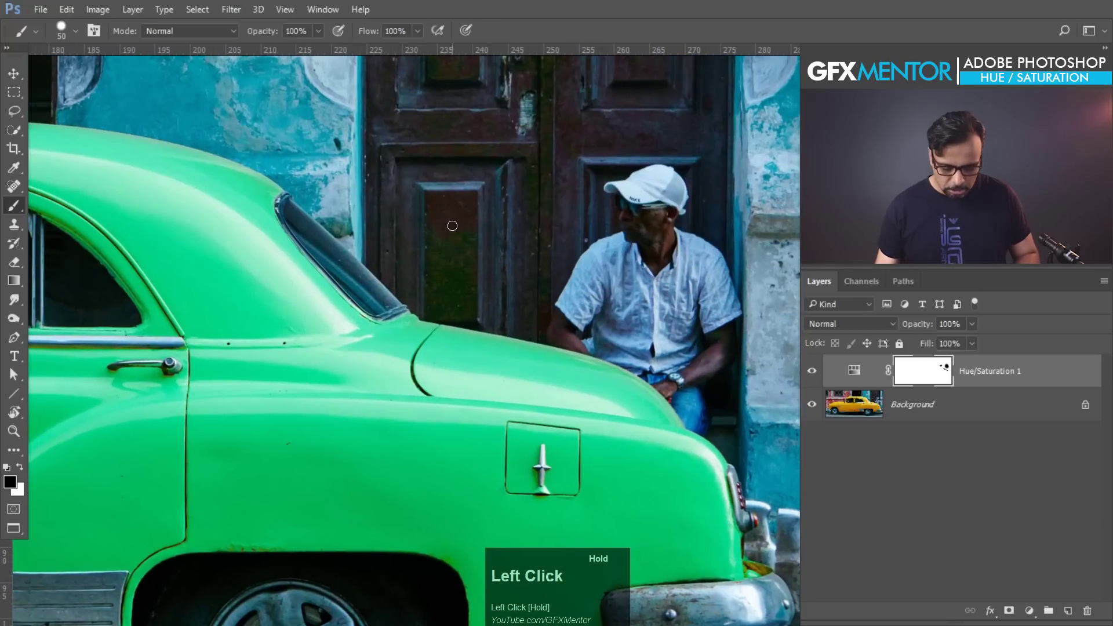
pyautogui.press(']')
pyautogui.moveTo(426, 219); pyautogui.dragTo(433, 263)
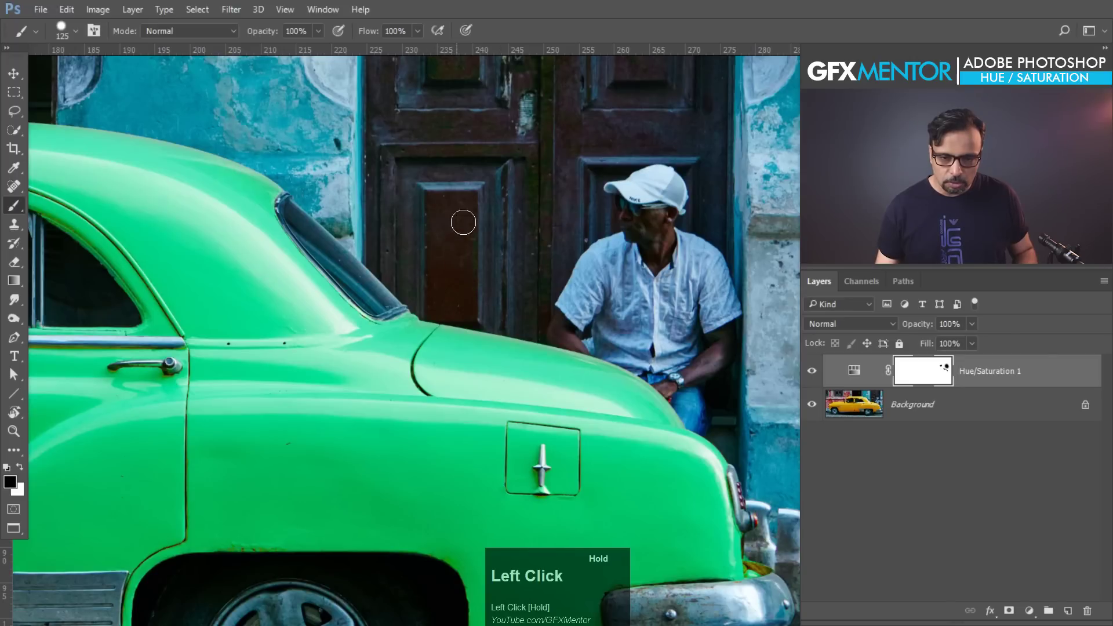
pyautogui.moveTo(572, 63)
pyautogui.mouseDown()
pyautogui.moveTo(572, 290)
pyautogui.moveTo(423, 171)
pyautogui.moveTo(460, 205)
pyautogui.mouseUp()
# Mask out the door and wall above the car with an 800 px brush, undoing the stroke that spills onto the roof.
pyautogui.press(']')
pyautogui.press(']')
pyautogui.press(']')
pyautogui.press(']')
pyautogui.press(']')
pyautogui.press(']')
pyautogui.press(']')
pyautogui.press(']')
pyautogui.press(']')
pyautogui.press(']')
pyautogui.press('space')
pyautogui.moveTo(387, 198); pyautogui.dragTo(594, 304)
pyautogui.moveTo(522, 290)
pyautogui.mouseDown()
pyautogui.moveTo(448, 308)
pyautogui.moveTo(426, 255)
pyautogui.moveTo(620, 206)
pyautogui.moveTo(682, 207)
pyautogui.mouseUp()
pyautogui.press('space')
pyautogui.moveTo(213, 279); pyautogui.dragTo(466, 178)
pyautogui.moveTo(402, 277); pyautogui.dragTo(319, 299)
pyautogui.hotkey('ctrl', 'z')
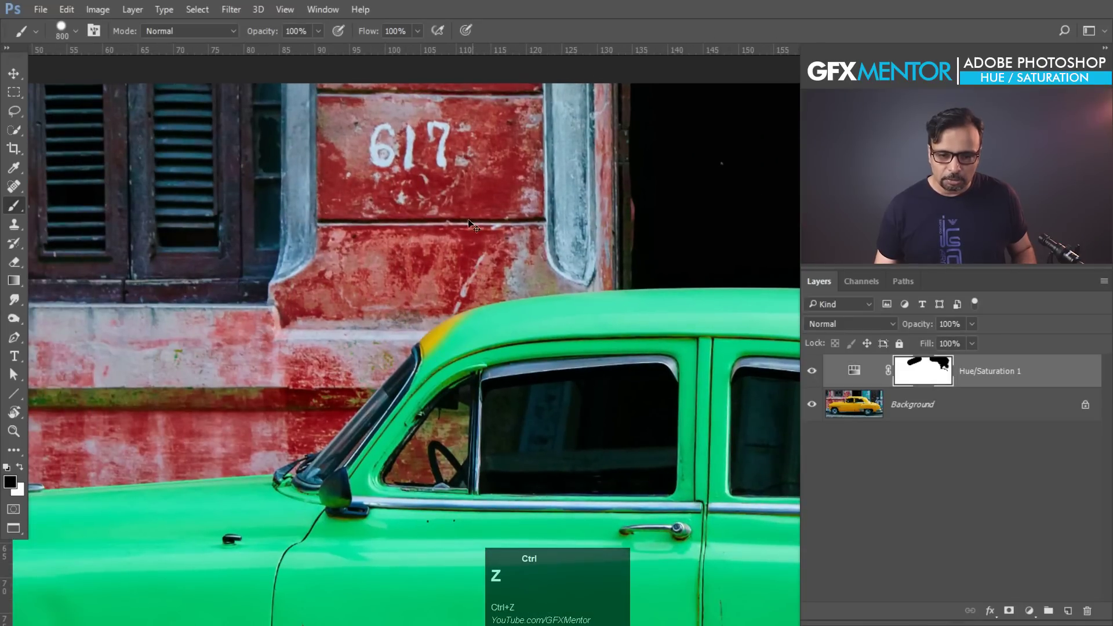
# Paint black on the mask over the red wall and shuttered windows above the car's hood.
pyautogui.moveTo(383, 212)
pyautogui.mouseDown()
pyautogui.moveTo(297, 261)
pyautogui.moveTo(642, 143)
pyautogui.mouseUp()
pyautogui.press('space')
pyautogui.moveTo(508, 251)
pyautogui.mouseDown()
pyautogui.moveTo(121, 256)
pyautogui.moveTo(386, 291)
pyautogui.mouseUp()
pyautogui.press('space')
pyautogui.press('space')
pyautogui.moveTo(471, 195); pyautogui.dragTo(368, 448)
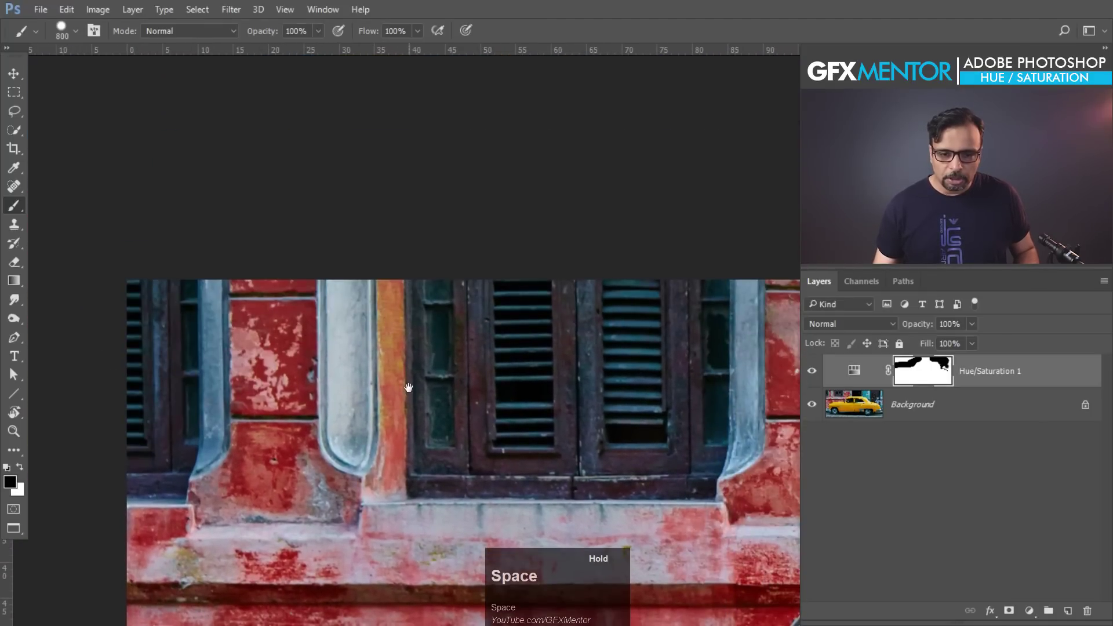
pyautogui.moveTo(205, 297)
pyautogui.mouseDown()
pyautogui.moveTo(216, 437)
pyautogui.moveTo(174, 522)
pyautogui.moveTo(232, 499)
pyautogui.mouseUp()
pyautogui.press('space')
pyautogui.moveTo(547, 510); pyautogui.dragTo(477, 195)
pyautogui.moveTo(293, 212)
pyautogui.mouseDown()
pyautogui.moveTo(274, 215)
pyautogui.moveTo(31, 424)
pyautogui.mouseUp()
pyautogui.moveTo(112, 391); pyautogui.dragTo(205, 325)
pyautogui.press('space')
pyautogui.moveTo(367, 325); pyautogui.dragTo(245, 308)
pyautogui.moveTo(432, 192); pyautogui.dragTo(371, 188)
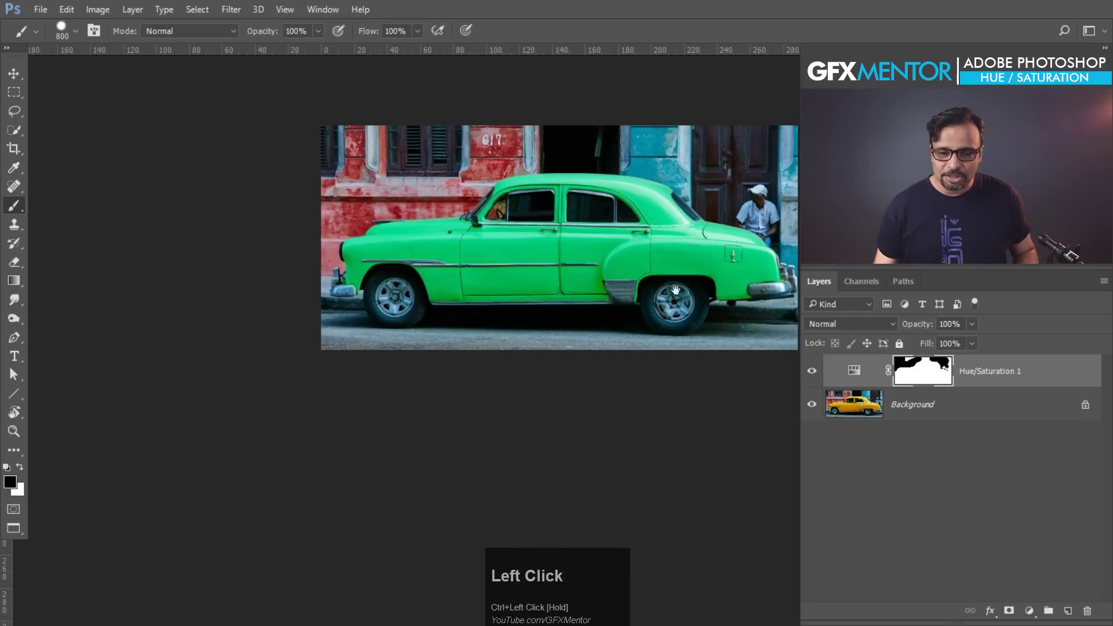
# Reduce the brush to 90 px and mask out the wall seen through the car's front quarter window.
pyautogui.moveTo(714, 252); pyautogui.dragTo(584, 341)
pyautogui.moveTo(503, 321); pyautogui.dragTo(553, 346)
pyautogui.moveTo(160, 283)
pyautogui.mouseDown()
pyautogui.moveTo(379, 262)
pyautogui.moveTo(351, 252)
pyautogui.mouseUp()
pyautogui.press('[')
pyautogui.press('[')
pyautogui.press('[')
pyautogui.press('[')
pyautogui.press('[')
pyautogui.press('[')
pyautogui.press('[')
pyautogui.press('[')
pyautogui.press('[')
pyautogui.press('[')
pyautogui.press('[')
pyautogui.press('[')
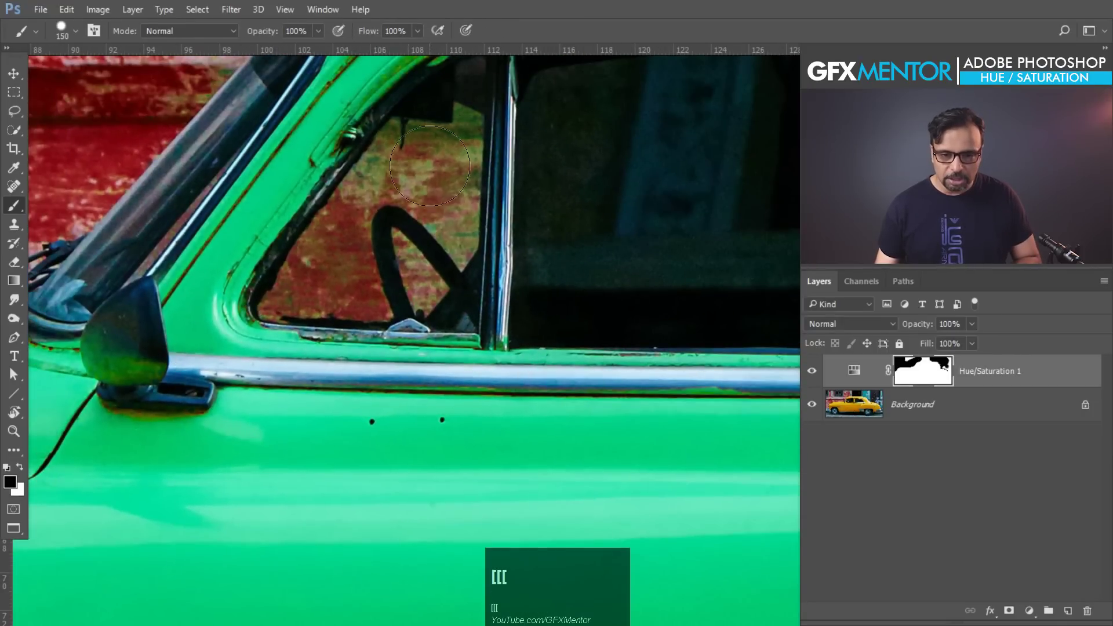
pyautogui.moveTo(447, 124)
pyautogui.mouseDown()
pyautogui.moveTo(459, 150)
pyautogui.moveTo(460, 121)
pyautogui.moveTo(456, 208)
pyautogui.moveTo(447, 256)
pyautogui.moveTo(415, 295)
pyautogui.moveTo(299, 296)
pyautogui.moveTo(311, 249)
pyautogui.moveTo(402, 119)
pyautogui.moveTo(417, 169)
pyautogui.moveTo(391, 261)
pyautogui.moveTo(387, 250)
pyautogui.moveTo(341, 284)
pyautogui.moveTo(275, 303)
pyautogui.mouseUp()
pyautogui.press('space')
pyautogui.keyDown('ctrl'); pyautogui.moveTo(507, 200); pyautogui.dragTo(377, 227); pyautogui.keyUp('ctrl')
# Reopen the Hue/Saturation adjustment's settings, target the Yellows range and shift its hue until the car is purple.
pyautogui.moveTo(662, 258); pyautogui.dragTo(682, 152)
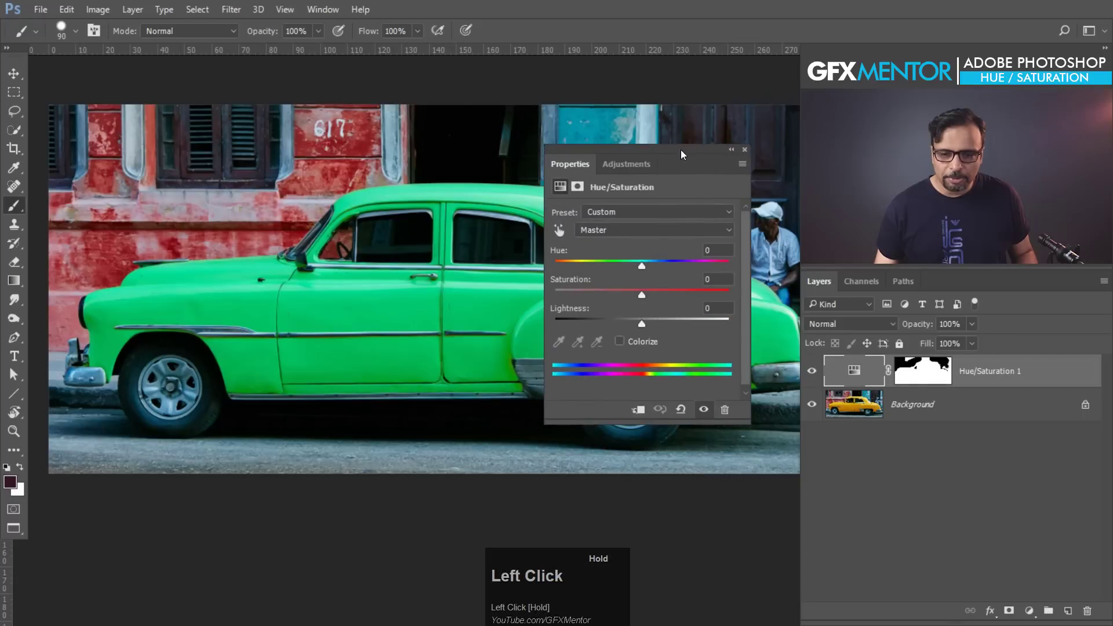
pyautogui.click(857, 376)
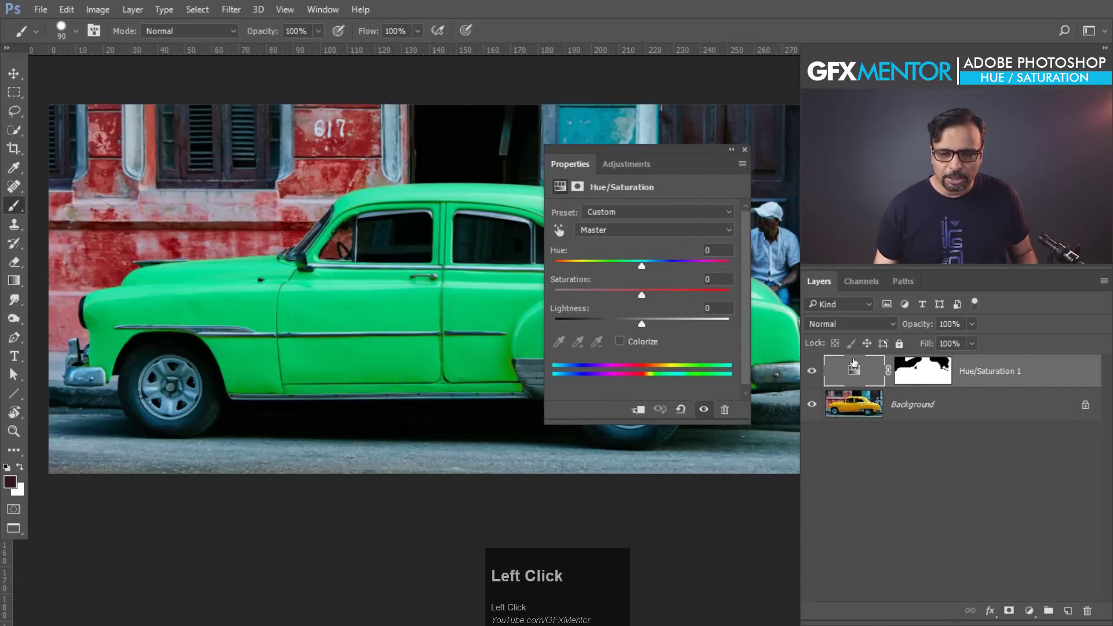
pyautogui.click(745, 150)
pyautogui.doubleClick(857, 376)
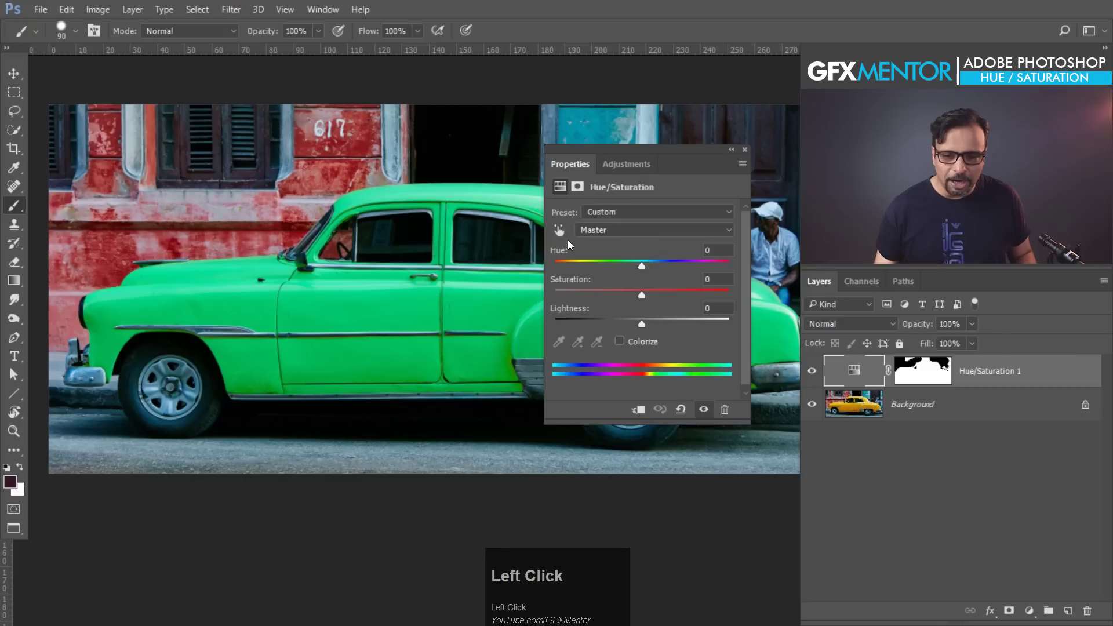
pyautogui.click(617, 233)
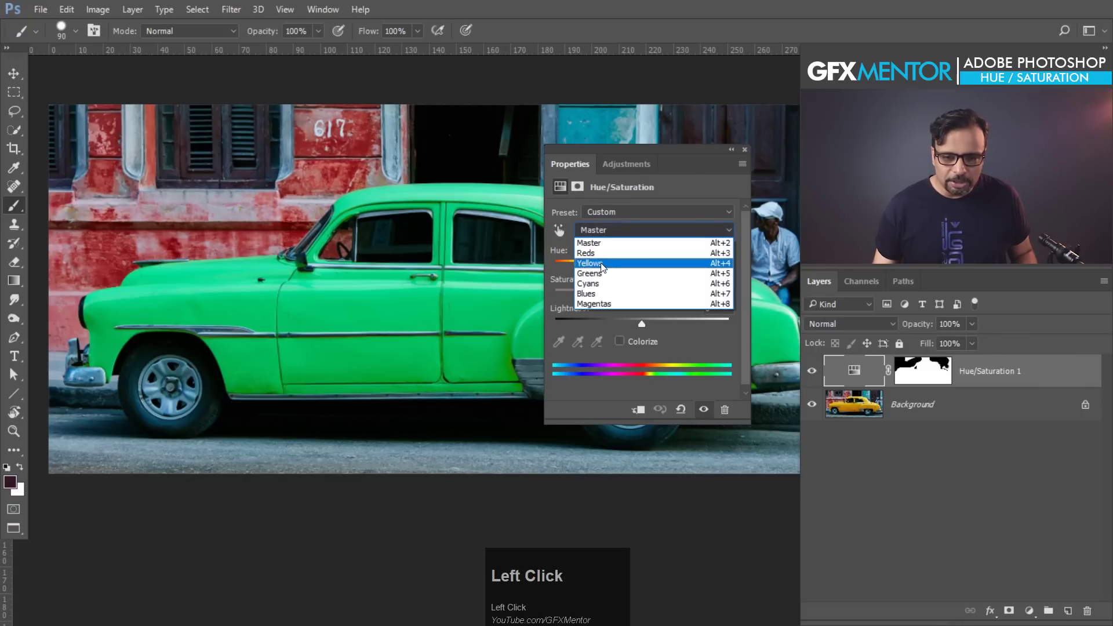
pyautogui.click(603, 267)
pyautogui.moveTo(704, 269); pyautogui.dragTo(567, 267)
# Set the Yellows saturation to -49 and lightness to +26 for a paler purple car.
pyautogui.moveTo(619, 154); pyautogui.dragTo(701, 102)
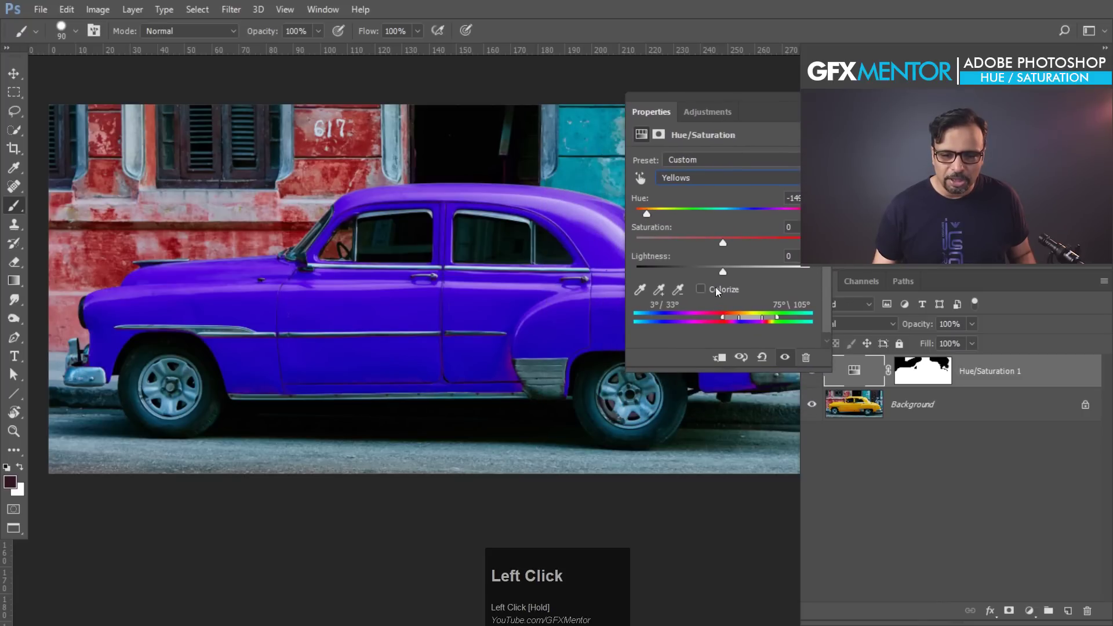
pyautogui.moveTo(724, 242); pyautogui.dragTo(680, 238)
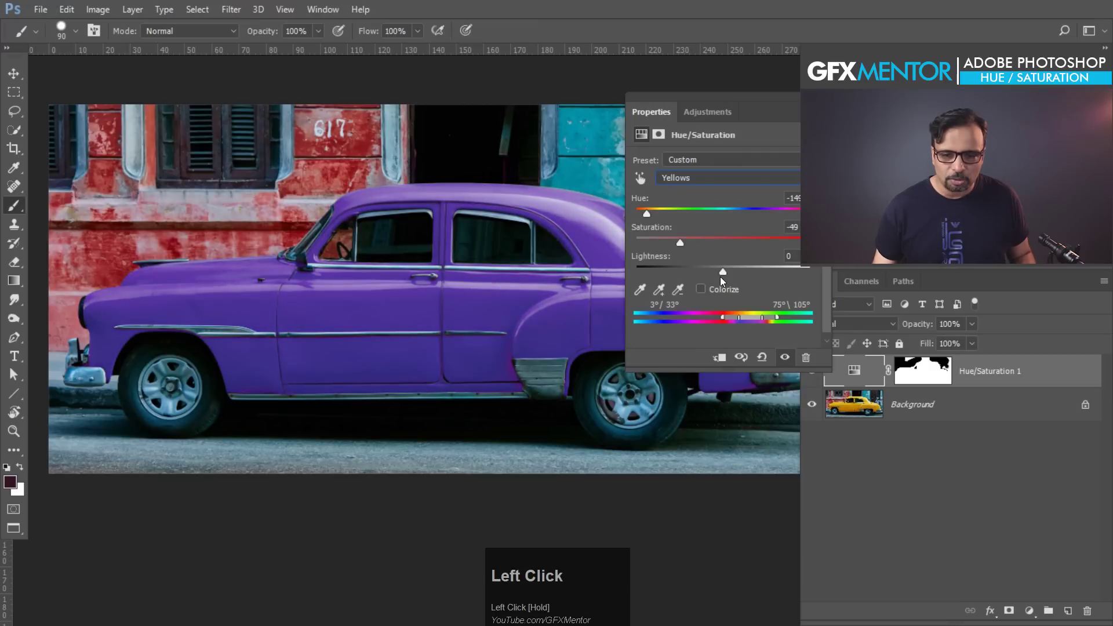
pyautogui.moveTo(723, 273); pyautogui.dragTo(749, 272)
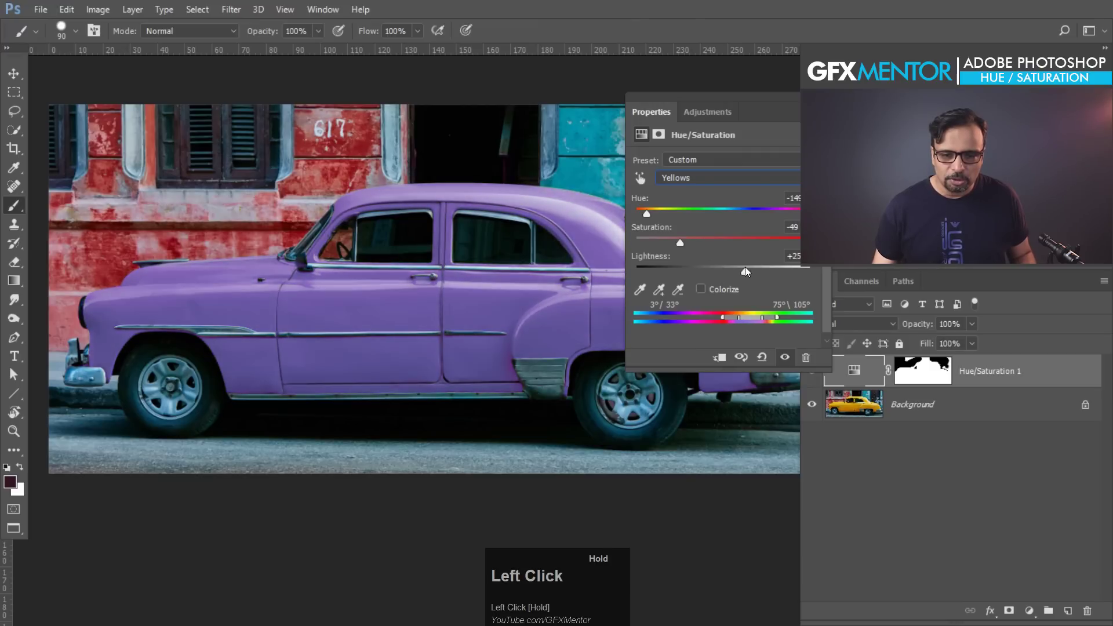
# Shift the Yellows hue to blue, then set its saturation to -22 and lightness to +5.
pyautogui.moveTo(648, 214); pyautogui.dragTo(806, 213)
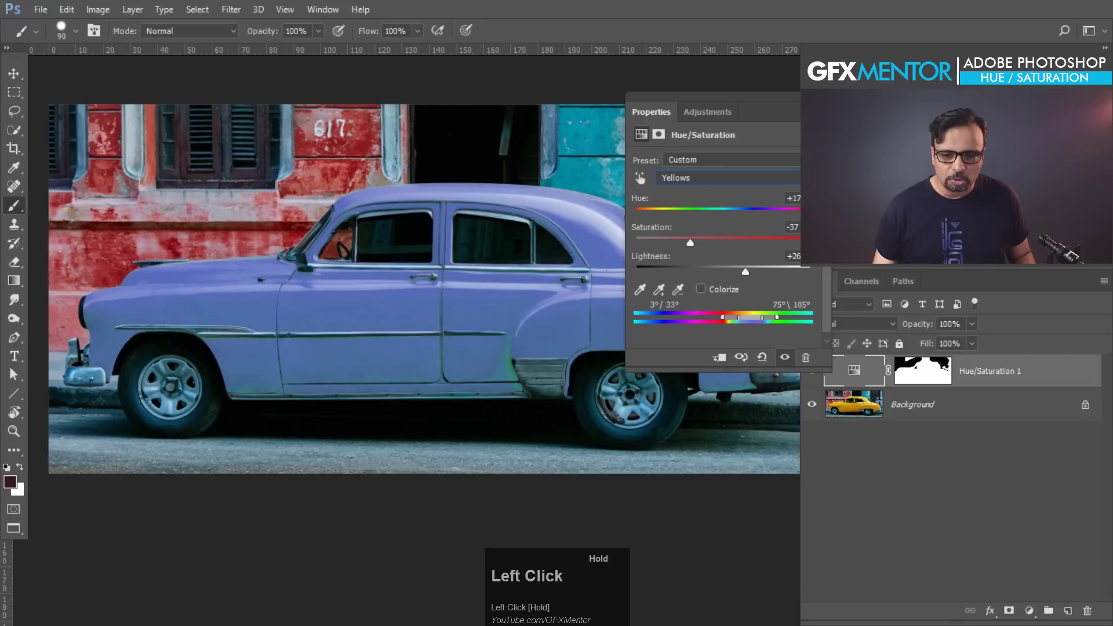
pyautogui.moveTo(691, 243); pyautogui.dragTo(718, 242)
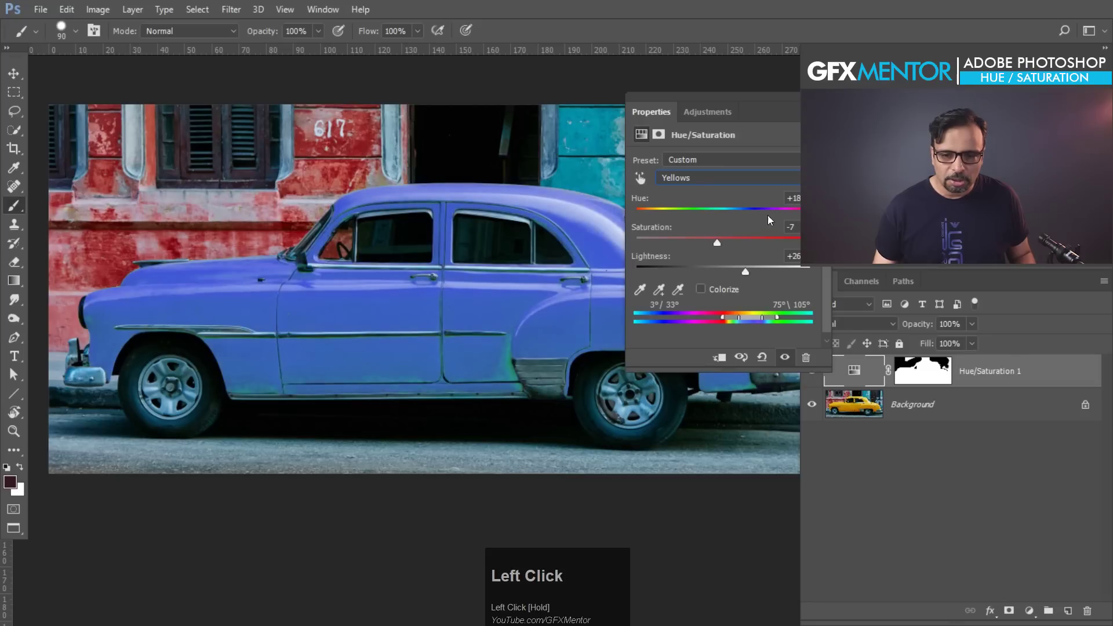
pyautogui.moveTo(806, 214)
pyautogui.mouseDown()
pyautogui.moveTo(796, 213)
pyautogui.moveTo(805, 214)
pyautogui.mouseUp()
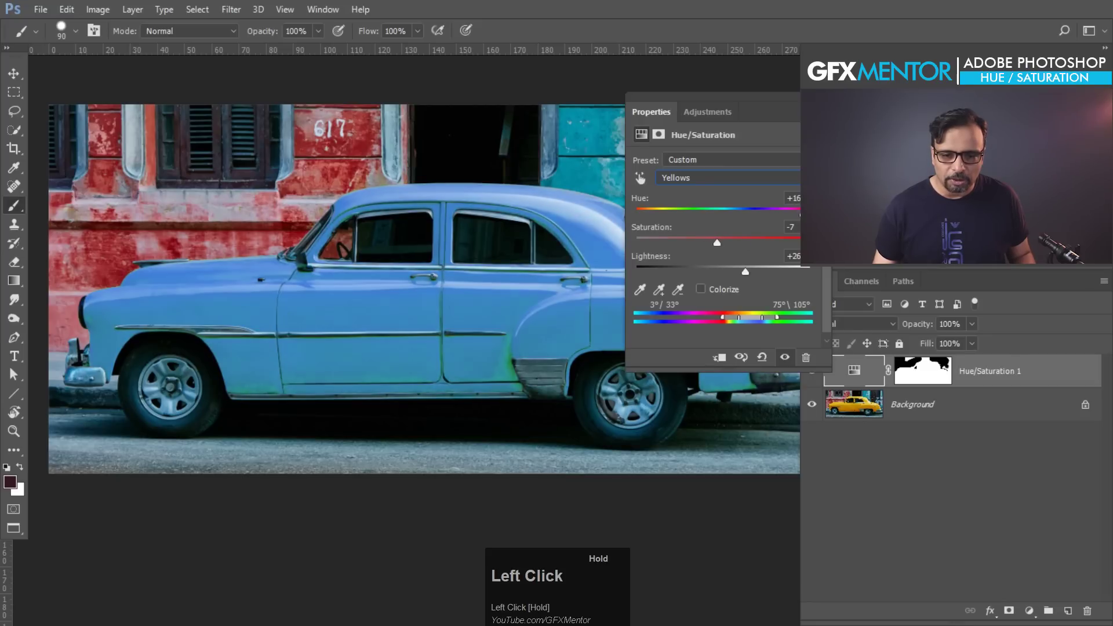
pyautogui.moveTo(699, 243); pyautogui.dragTo(703, 242)
pyautogui.moveTo(746, 271); pyautogui.dragTo(727, 272)
# Add the green fringes beside the rear fender to the Yellows range with the Add to Sample eyedropper.
pyautogui.hotkey('ctrl', 'space')
pyautogui.moveTo(522, 377); pyautogui.dragTo(472, 363)
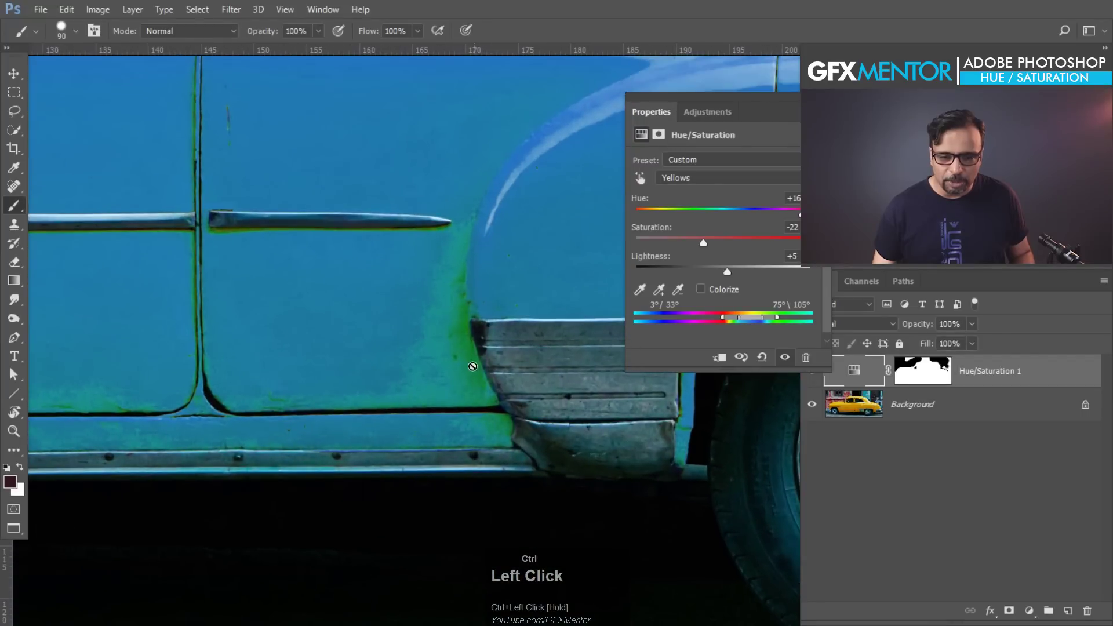
pyautogui.click(659, 289)
pyautogui.click(465, 297)
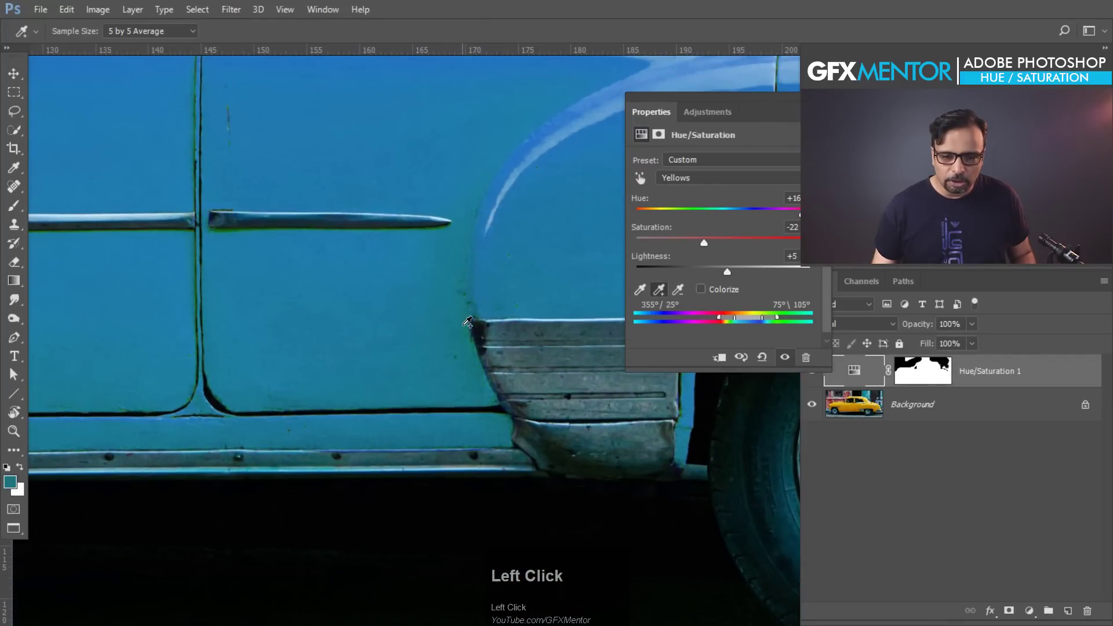
pyautogui.moveTo(456, 394); pyautogui.dragTo(414, 401)
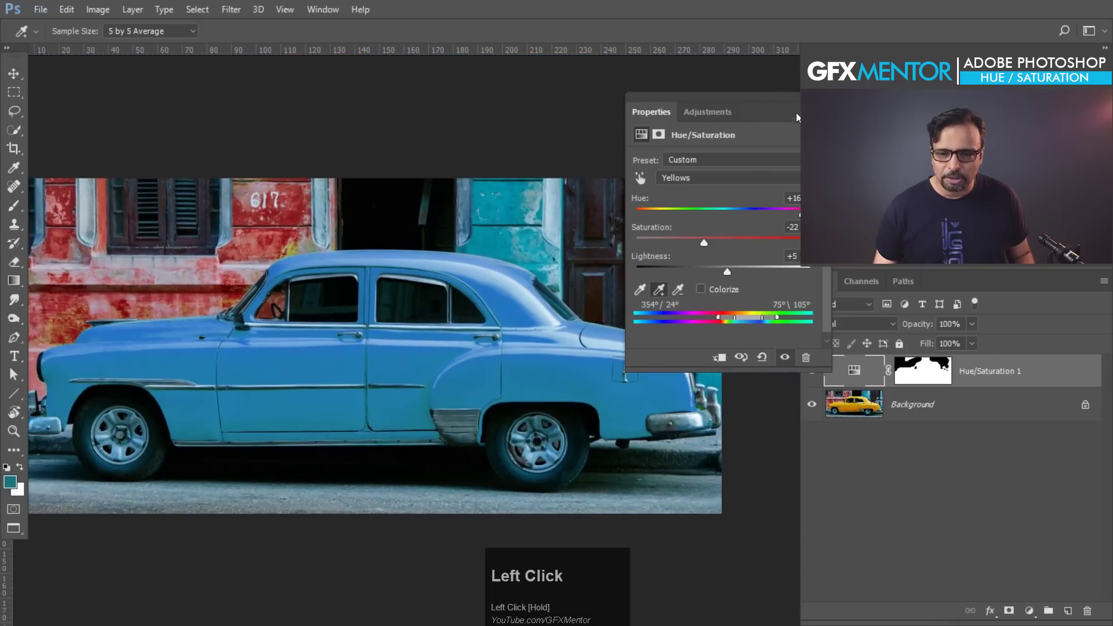
pyautogui.click(414, 402)
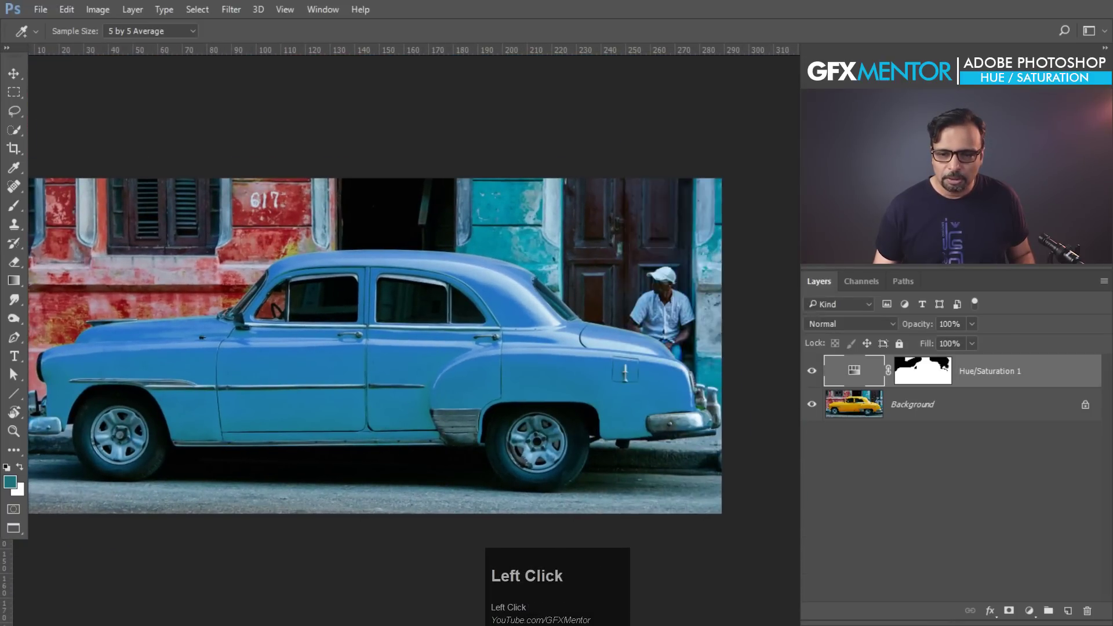
# Toggle the Hue/Saturation layer's visibility to compare the blue car with the original.
pyautogui.click(814, 378)
pyautogui.click(814, 378)
pyautogui.click(814, 378)
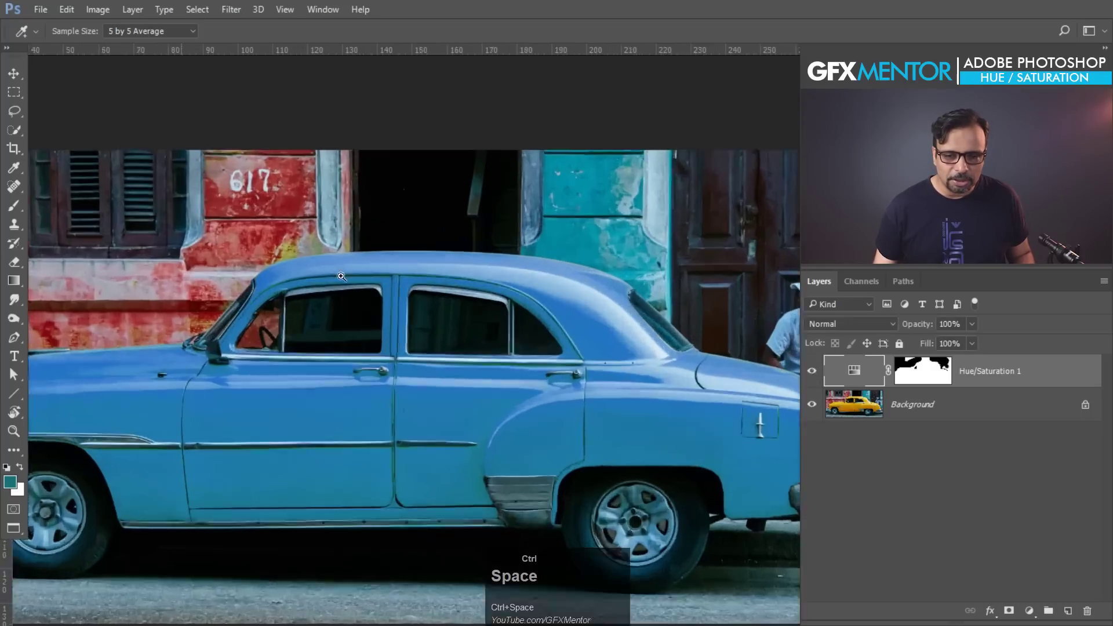
# Paint black on the adjustment layer's mask over the yellow-tinted red wall around the car's roof and windshield.
pyautogui.keyDown('ctrl'); pyautogui.click(294, 244); pyautogui.keyUp('ctrl')
pyautogui.click(928, 366)
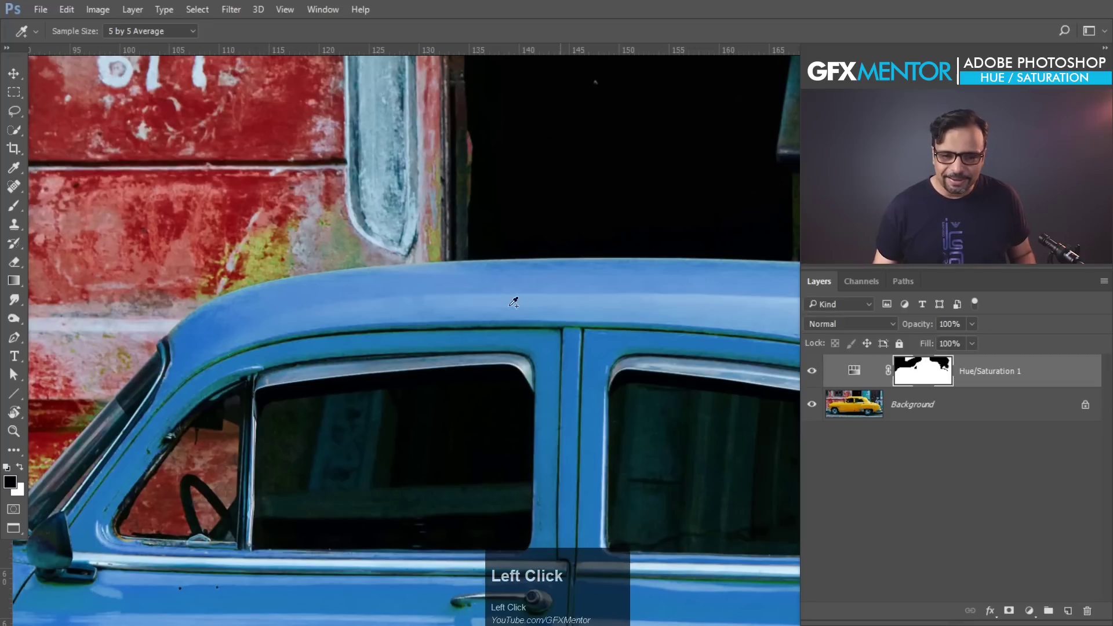
pyautogui.click(14, 205)
pyautogui.moveTo(228, 260)
pyautogui.mouseDown()
pyautogui.moveTo(296, 238)
pyautogui.moveTo(231, 259)
pyautogui.moveTo(194, 290)
pyautogui.moveTo(295, 254)
pyautogui.moveTo(440, 243)
pyautogui.moveTo(437, 150)
pyautogui.mouseUp()
pyautogui.moveTo(345, 231)
pyautogui.mouseDown()
pyautogui.moveTo(311, 206)
pyautogui.moveTo(267, 260)
pyautogui.mouseUp()
pyautogui.moveTo(377, 302); pyautogui.dragTo(719, 169)
pyautogui.moveTo(430, 262)
pyautogui.mouseDown()
pyautogui.moveTo(302, 343)
pyautogui.moveTo(520, 276)
pyautogui.mouseUp()
pyautogui.moveTo(458, 316)
pyautogui.mouseDown()
pyautogui.moveTo(232, 319)
pyautogui.moveTo(371, 313)
pyautogui.mouseUp()
pyautogui.moveTo(203, 319)
pyautogui.mouseDown()
pyautogui.moveTo(338, 313)
pyautogui.moveTo(482, 287)
pyautogui.mouseUp()
# Enlarge the brush to 300 px and mask out the remaining tint on the red wall near the car's front.
pyautogui.scroll(1, 326, 165)
pyautogui.moveTo(273, 205)
pyautogui.mouseDown()
pyautogui.moveTo(599, 253)
pyautogui.moveTo(606, 244)
pyautogui.mouseUp()
pyautogui.press(']')
pyautogui.press(']')
pyautogui.press(']')
pyautogui.moveTo(279, 342)
pyautogui.mouseDown()
pyautogui.moveTo(258, 398)
pyautogui.moveTo(261, 534)
pyautogui.moveTo(261, 250)
pyautogui.mouseUp()
pyautogui.scroll(-3, 378, 176)
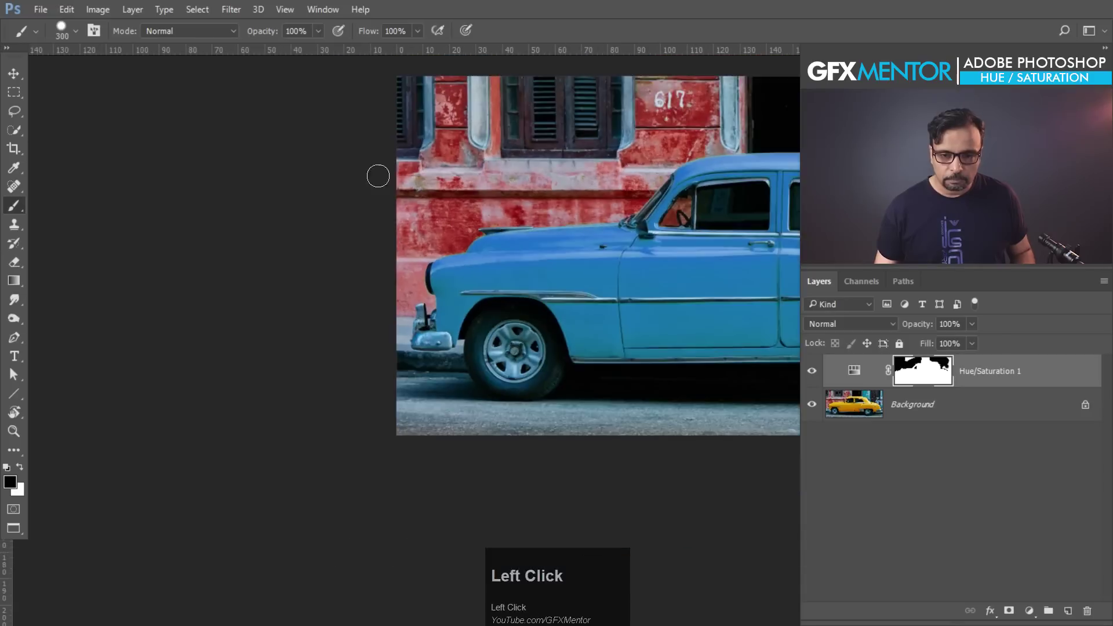
# Reopen the Hue/Saturation settings and set the Yellows hue to -44 to turn the car red.
pyautogui.moveTo(378, 176); pyautogui.dragTo(41, 266)
pyautogui.doubleClick(854, 372)
pyautogui.click(725, 178)
pyautogui.click(707, 211)
pyautogui.moveTo(796, 212); pyautogui.dragTo(684, 212)
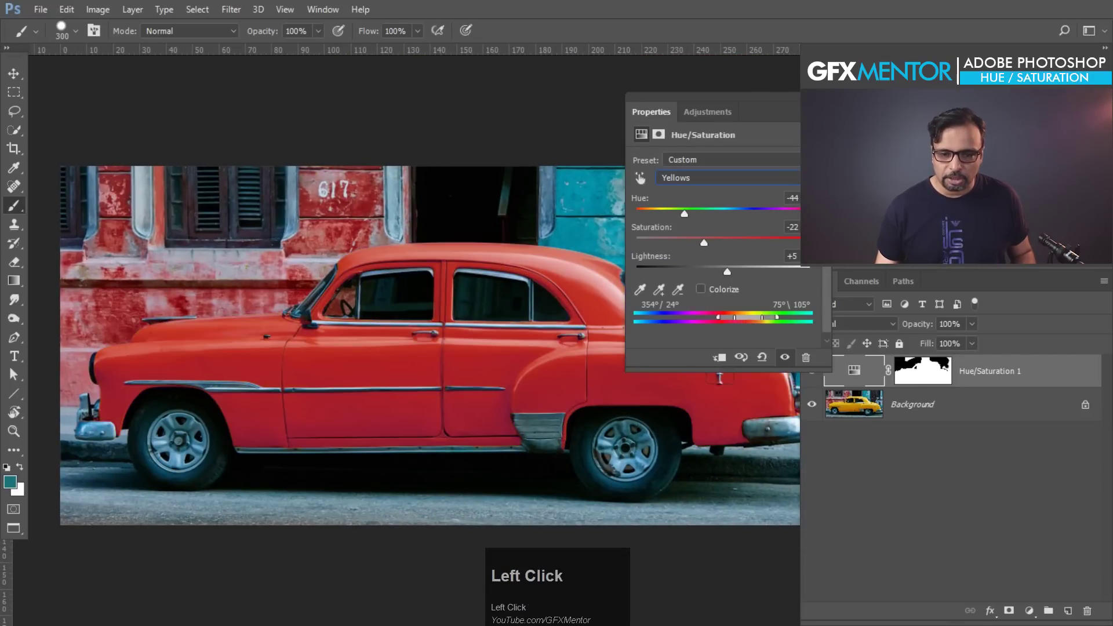
pyautogui.click(721, 379)
pyautogui.press('space')
pyautogui.moveTo(497, 467); pyautogui.dragTo(453, 451)
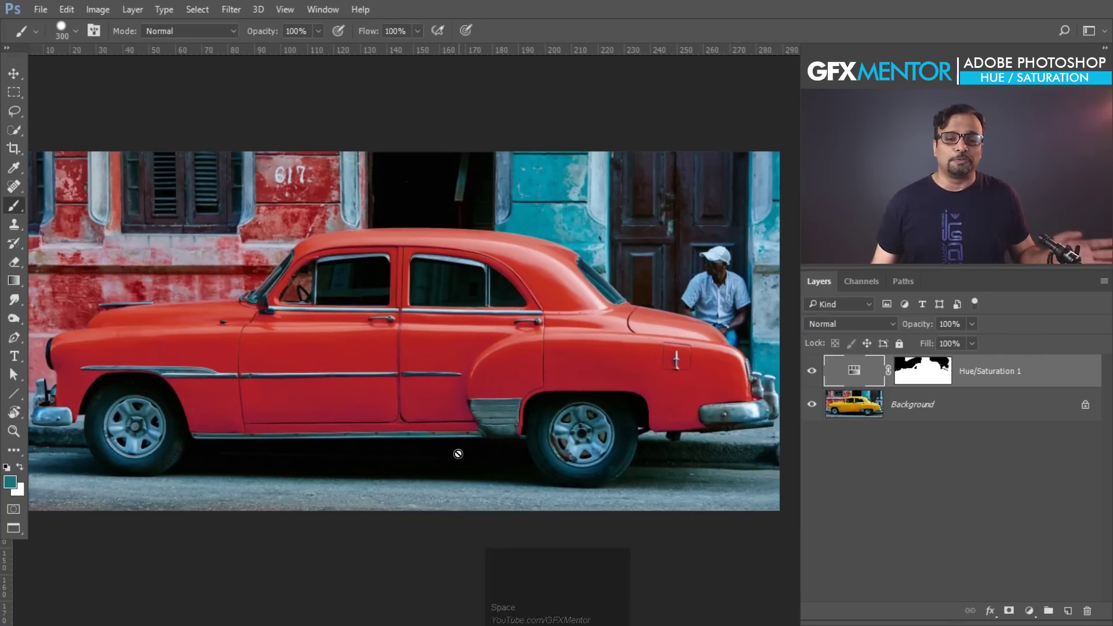
pyautogui.press('space')
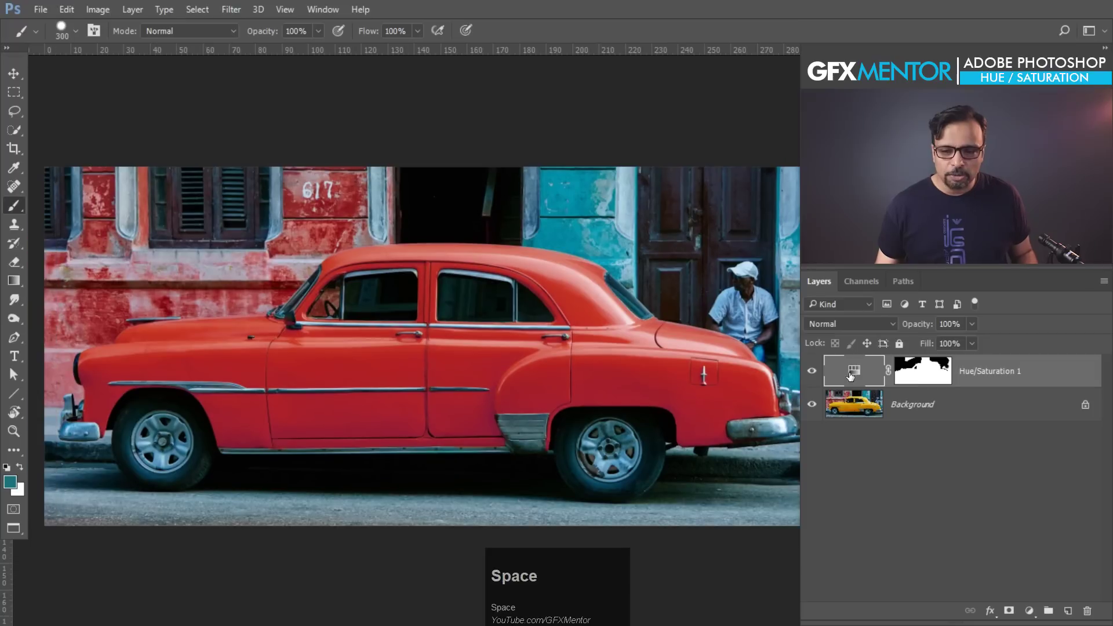
# Switch to the mountain lake photo and add a Hue/Saturation adjustment layer above the background.
pyautogui.click(837, 383)
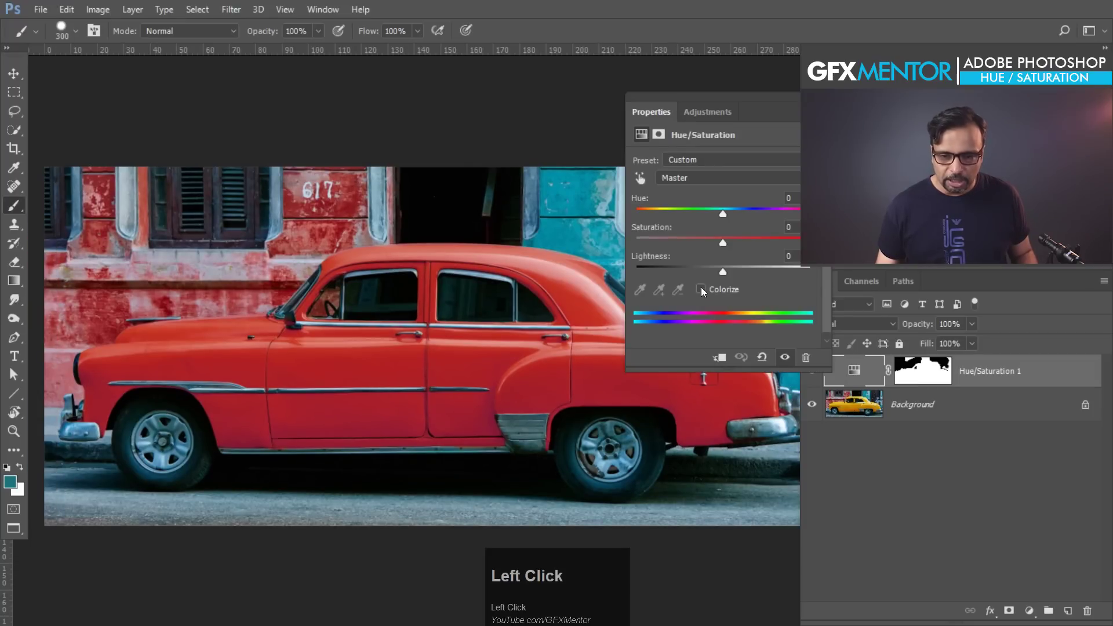
pyautogui.hotkey('ctrl', 'Tab')
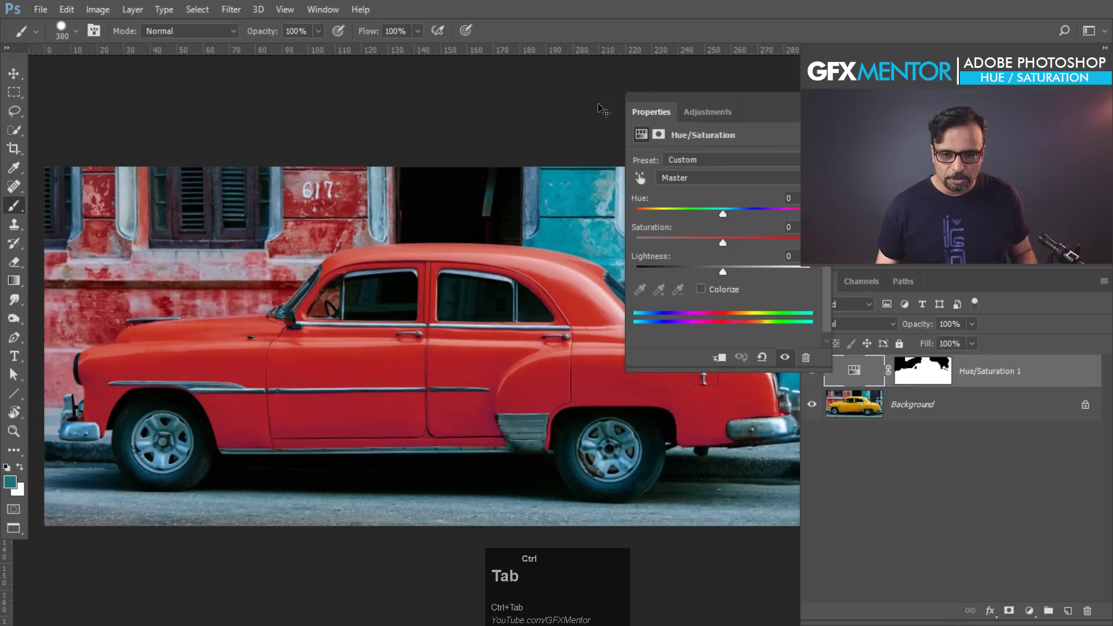
pyautogui.press('space')
pyautogui.moveTo(541, 228); pyautogui.dragTo(534, 214)
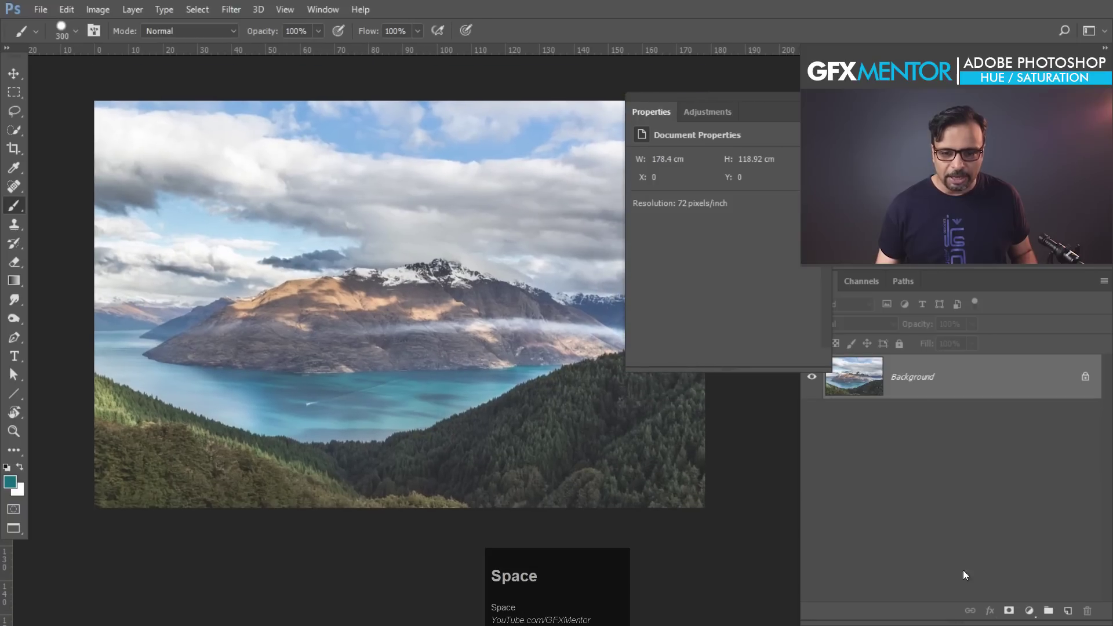
pyautogui.click(758, 194)
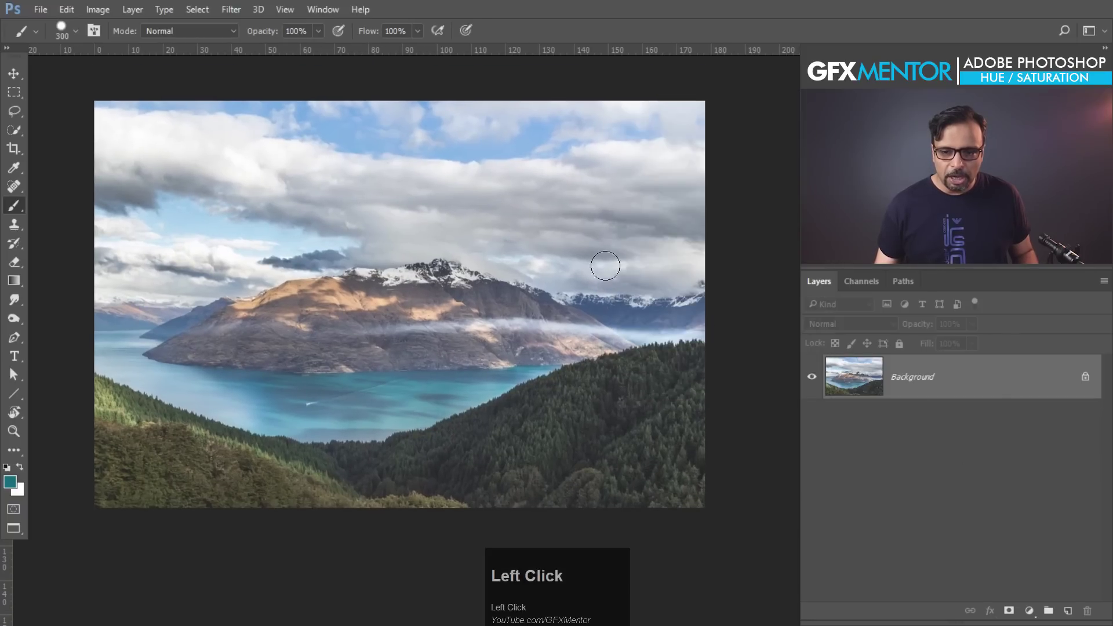
pyautogui.press('space')
pyautogui.moveTo(564, 309); pyautogui.dragTo(566, 328)
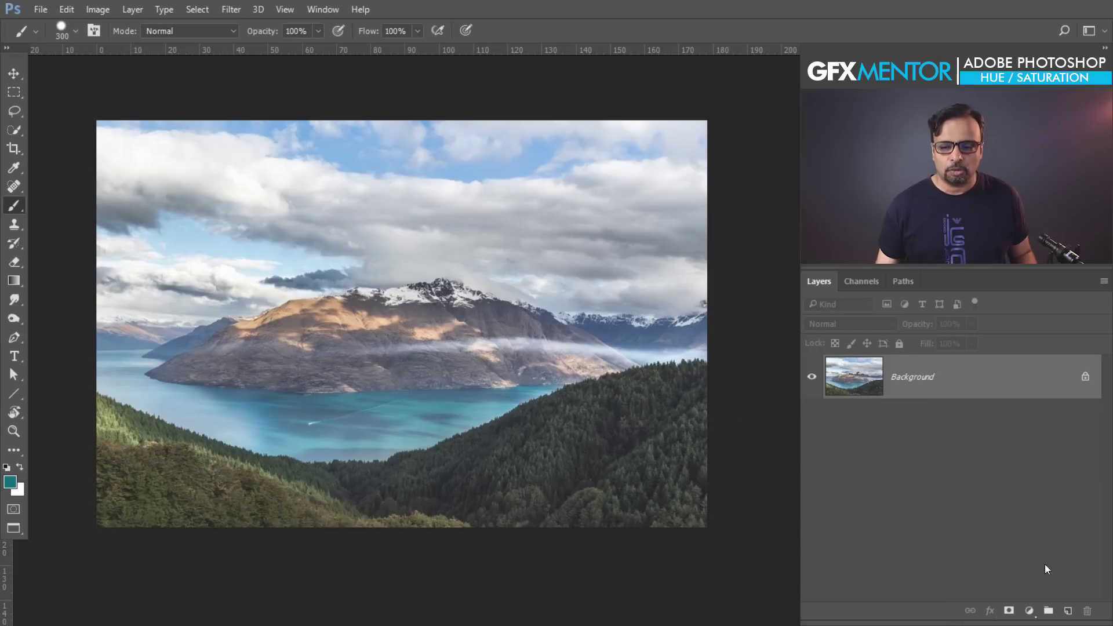
pyautogui.click(1030, 611)
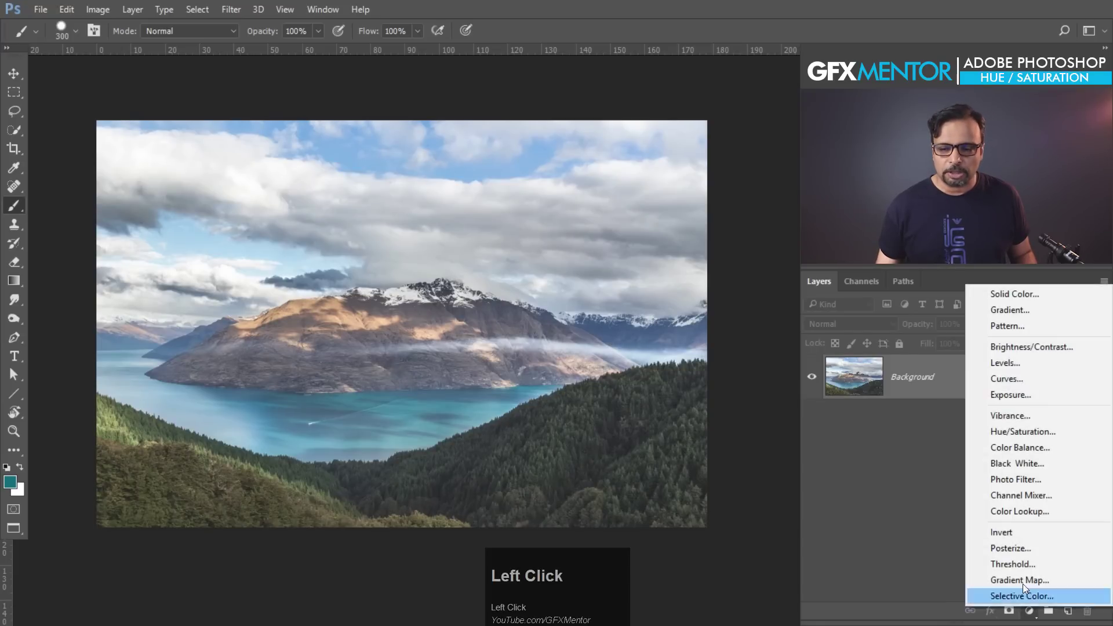
pyautogui.click(1034, 432)
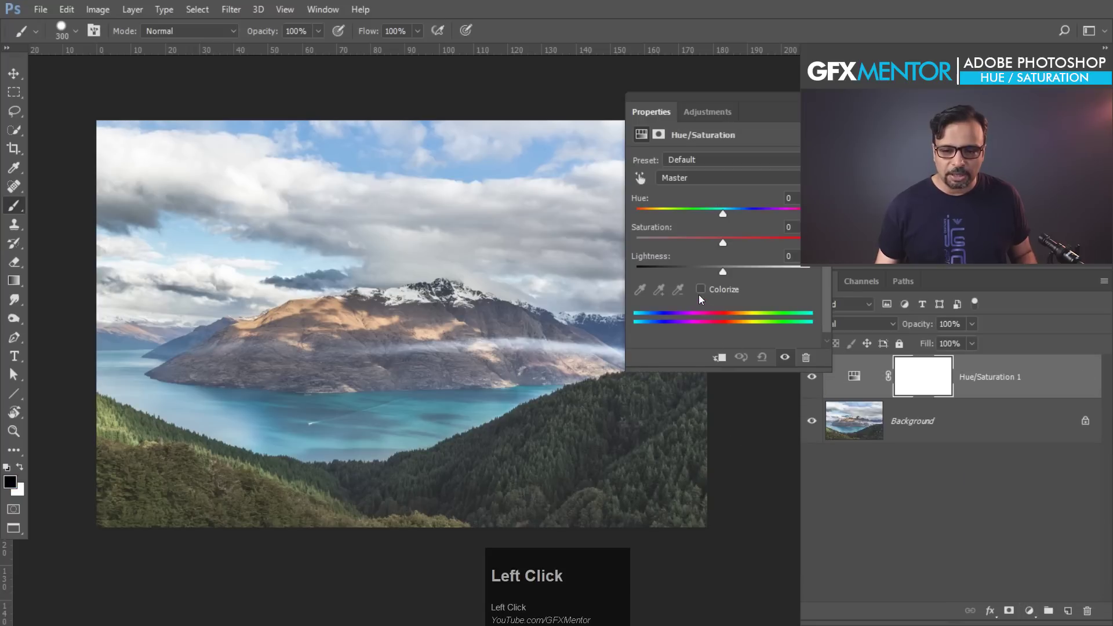
# Turn on Colorize and tint the landscape blue with hue 224, saturation 34 and lightness -12.
pyautogui.click(701, 288)
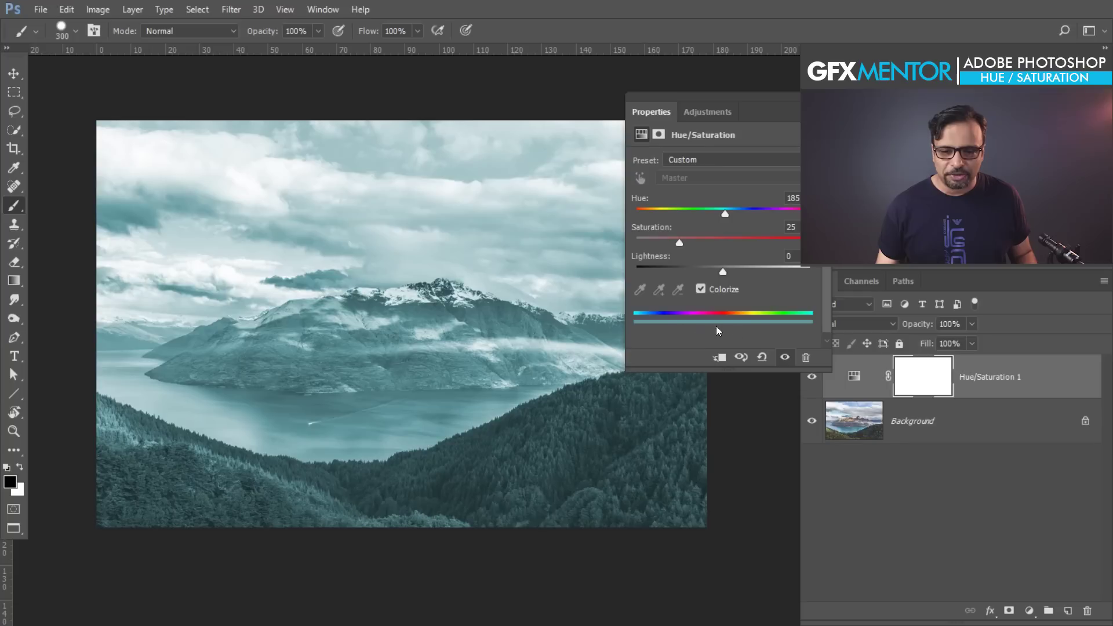
pyautogui.moveTo(726, 214); pyautogui.dragTo(712, 271)
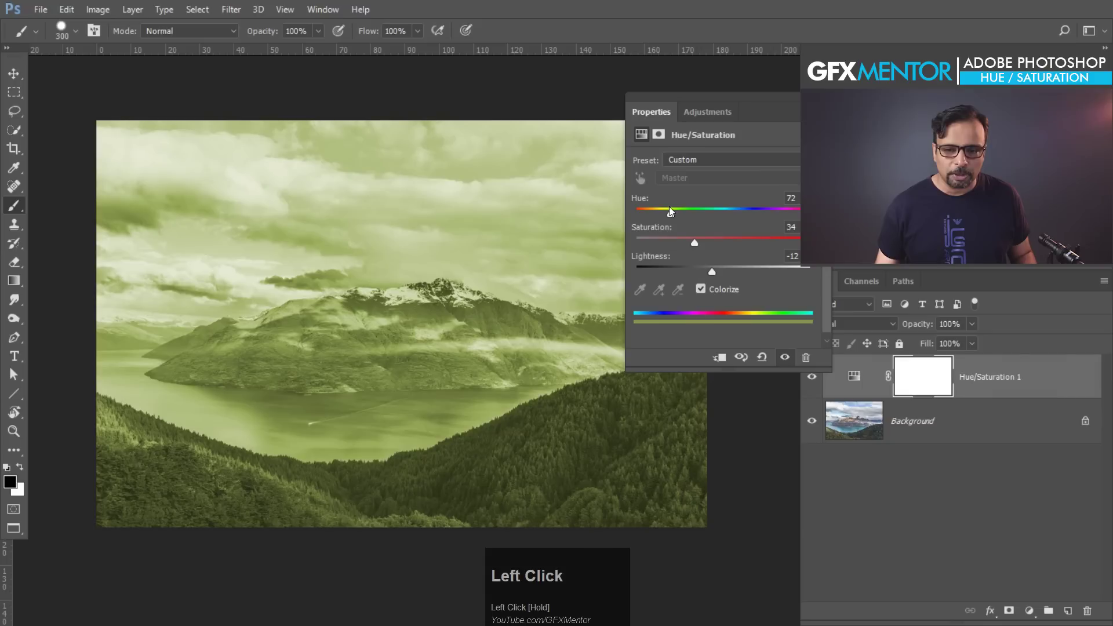
pyautogui.moveTo(672, 214); pyautogui.dragTo(746, 203)
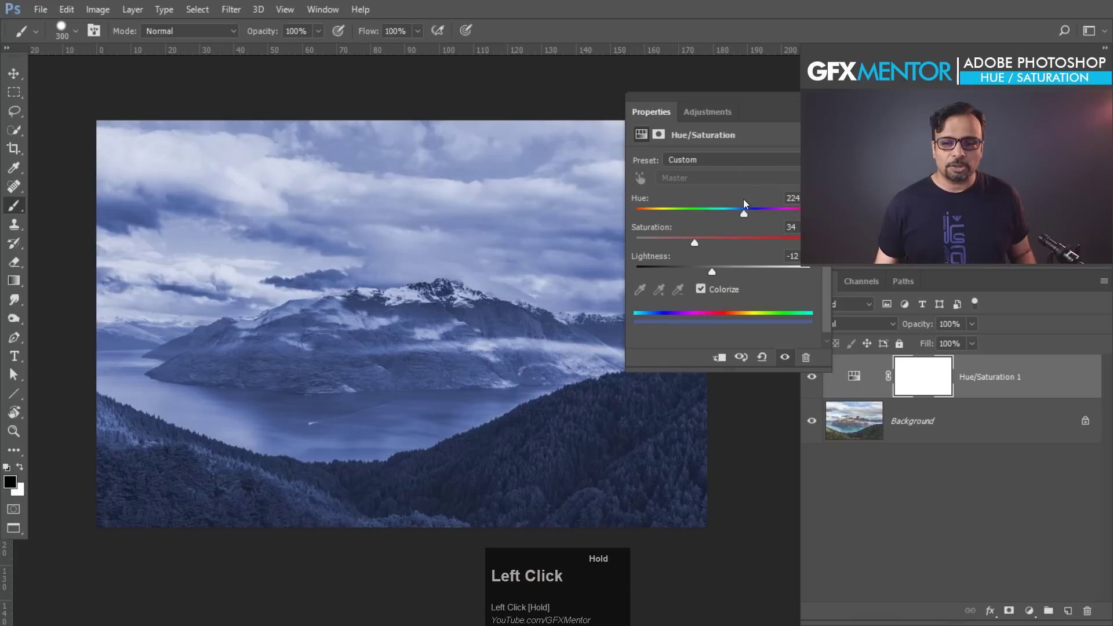
pyautogui.moveTo(752, 102); pyautogui.dragTo(686, 102)
pyautogui.click(766, 98)
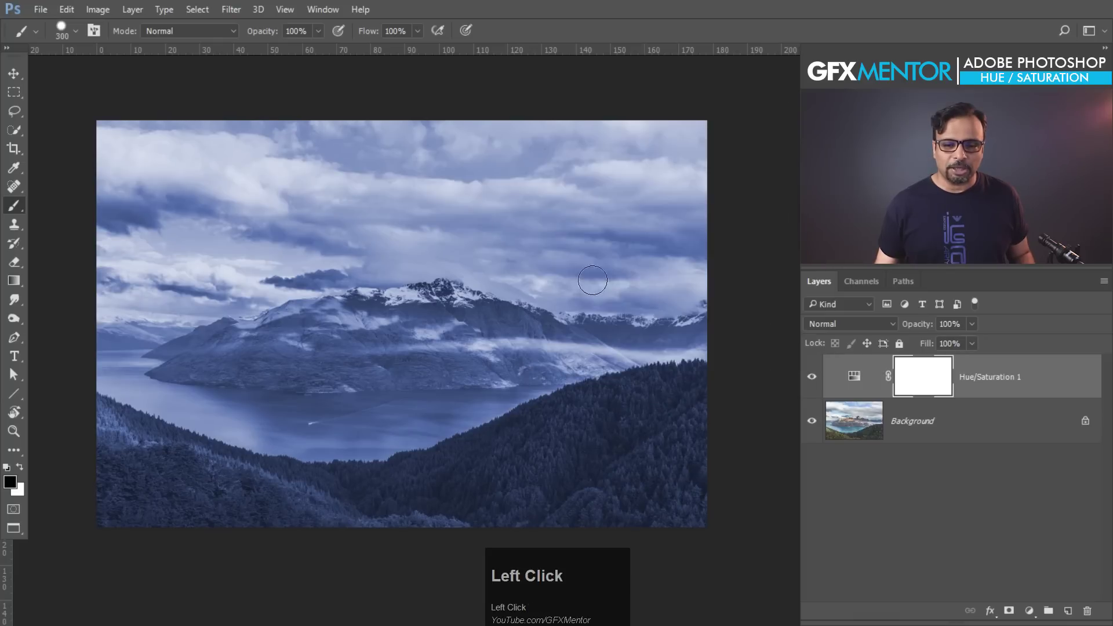
# Lower the tint layer's opacity to 46% and change its blend mode to Soft Light.
pyautogui.moveTo(972, 323); pyautogui.dragTo(935, 342)
pyautogui.click(813, 378)
pyautogui.click(812, 378)
pyautogui.click(851, 324)
pyautogui.click(829, 288)
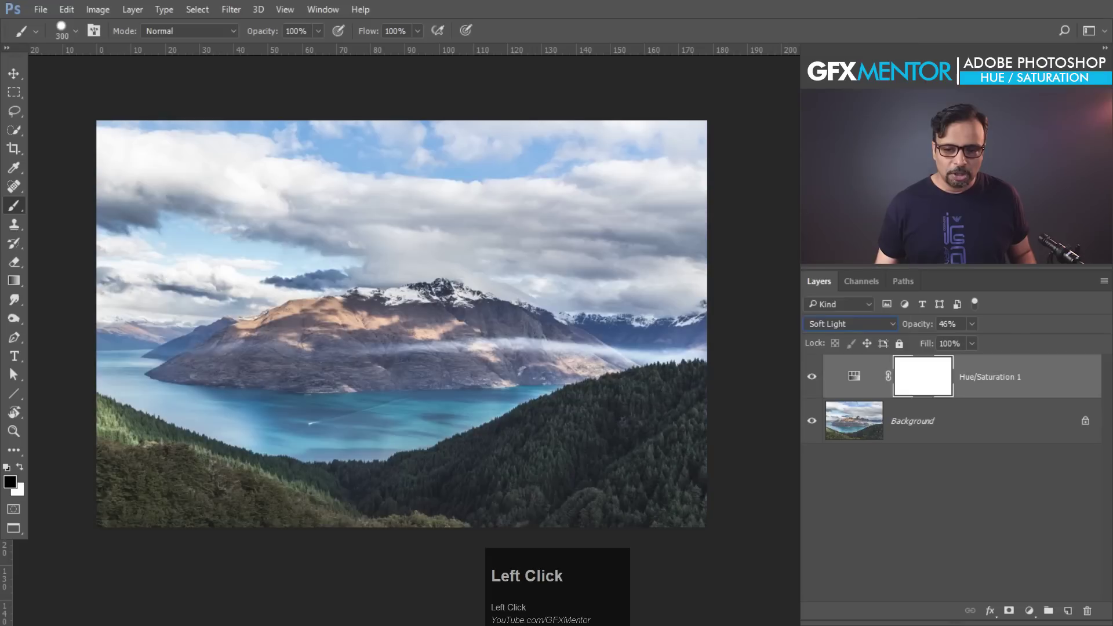
# Raise the Soft Light tint layer's opacity to 100% and reopen its Hue/Saturation settings.
pyautogui.click(854, 326)
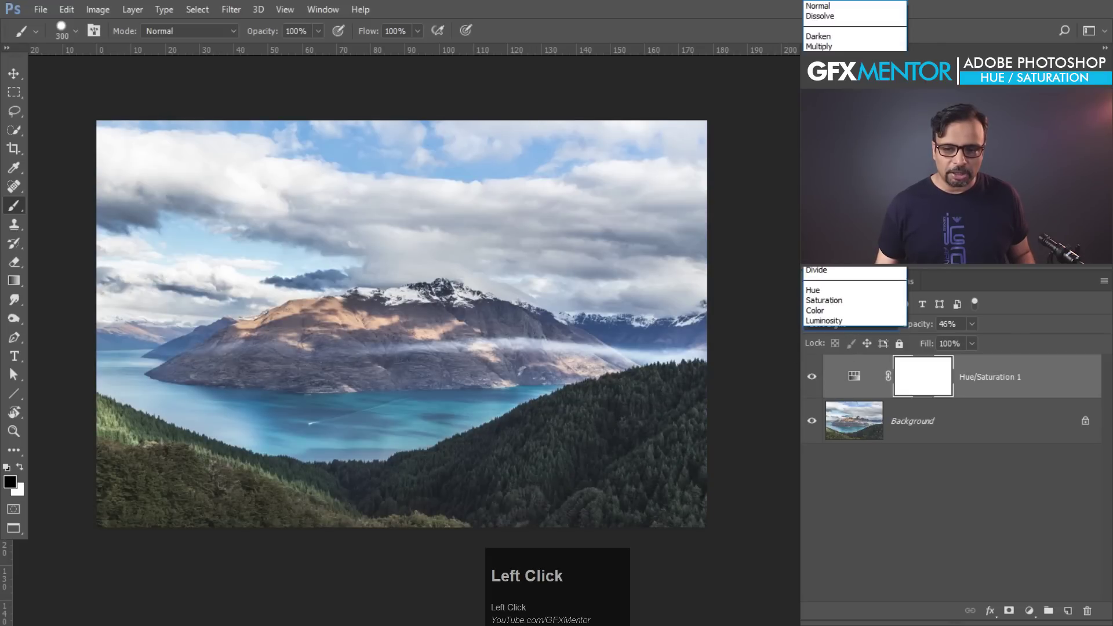
pyautogui.click(973, 325)
pyautogui.click(973, 326)
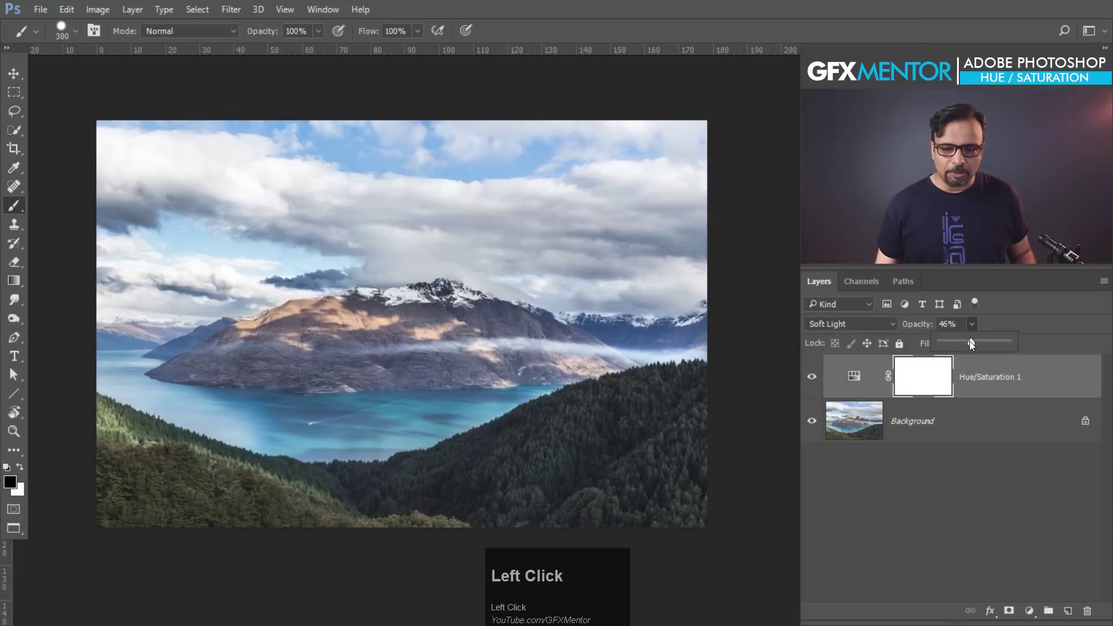
pyautogui.moveTo(970, 342); pyautogui.dragTo(1081, 342)
pyautogui.click(863, 380)
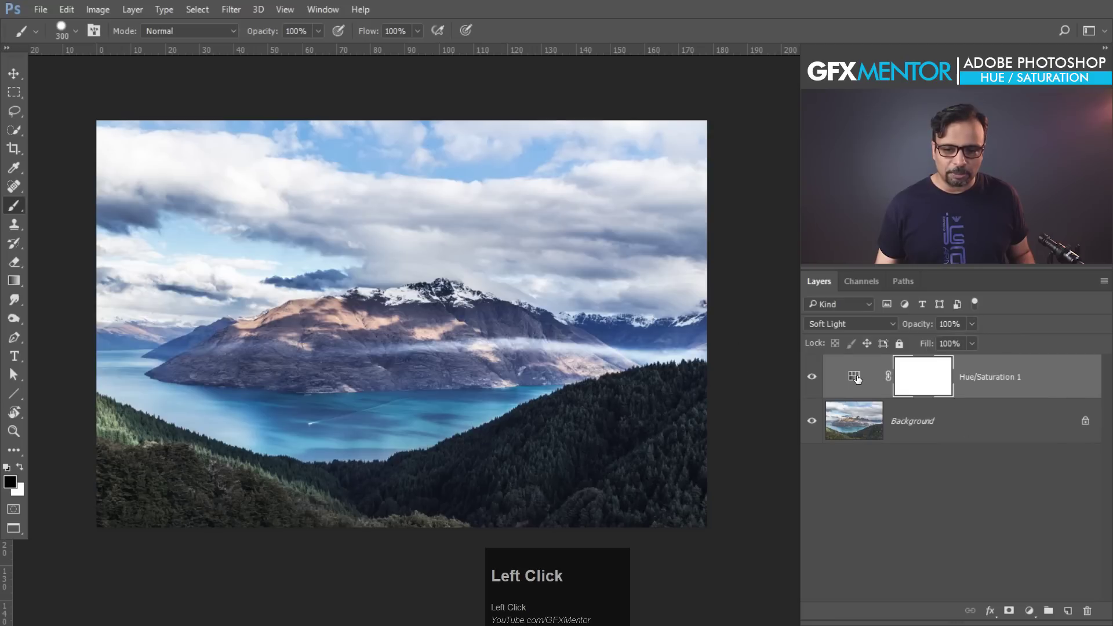
# Shift the landscape's colorized tint to hue 62 and on to 42, comparing the photo with Colorize off and back on in between.
pyautogui.moveTo(678, 222); pyautogui.dragTo(602, 221)
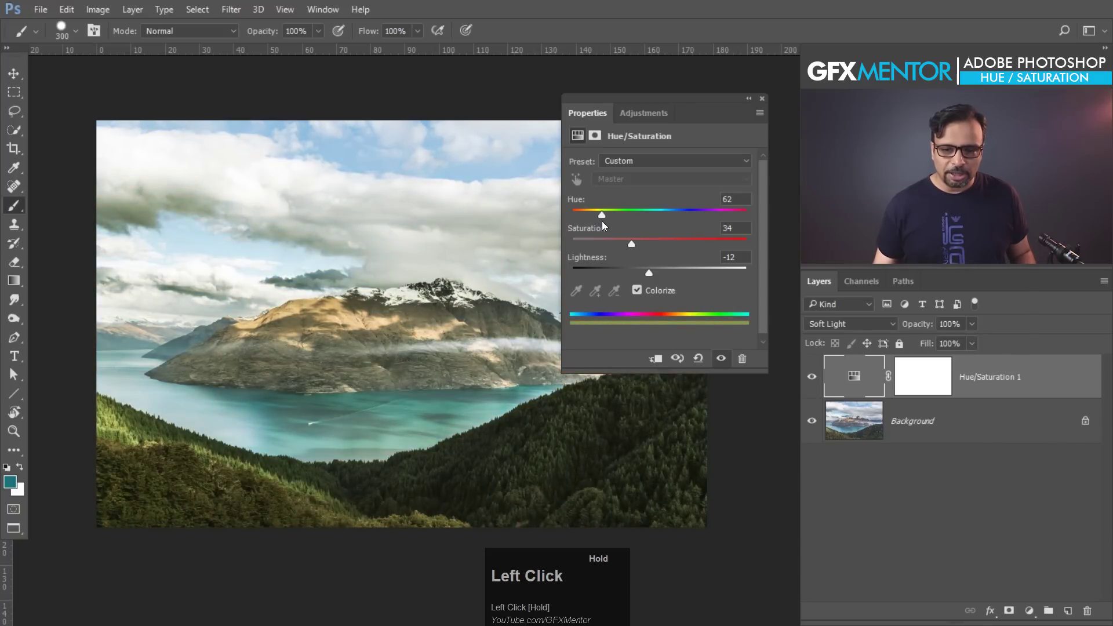
pyautogui.click(637, 290)
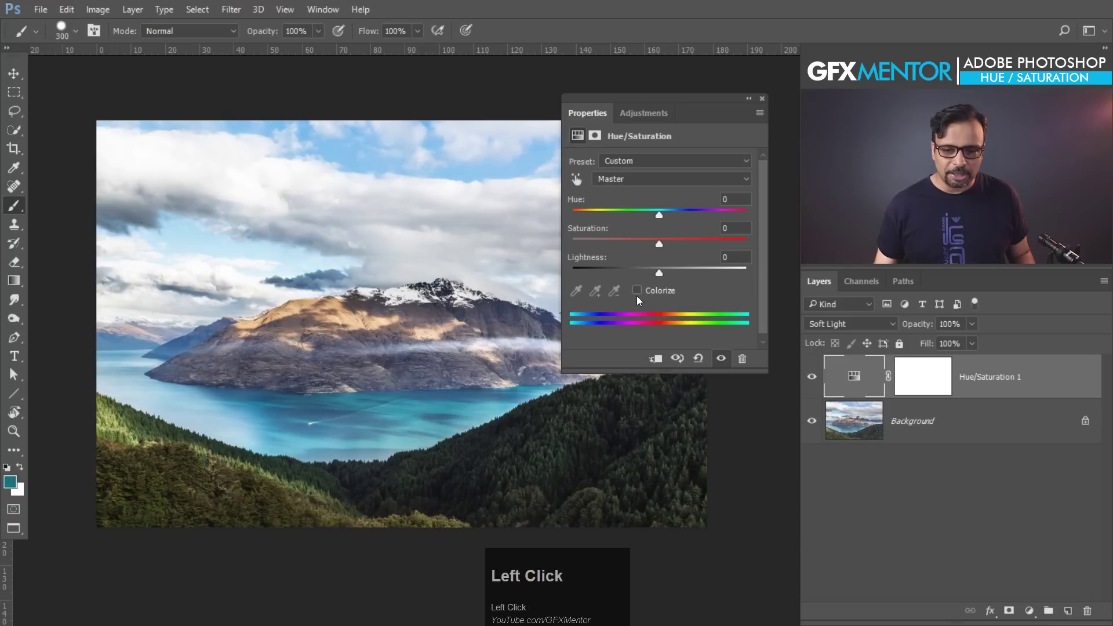
pyautogui.moveTo(659, 215); pyautogui.dragTo(593, 210)
pyautogui.click(636, 290)
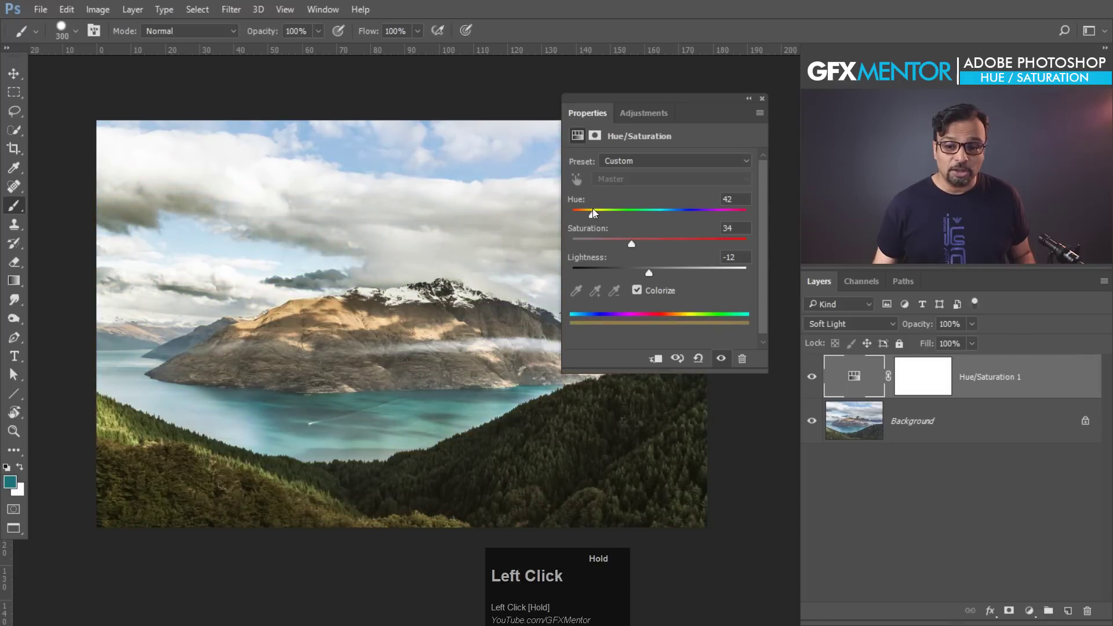
# Try other blend modes on the Hue/Saturation tint layer, including Multiply, Darken, Difference and a brightening mode.
pyautogui.click(868, 316)
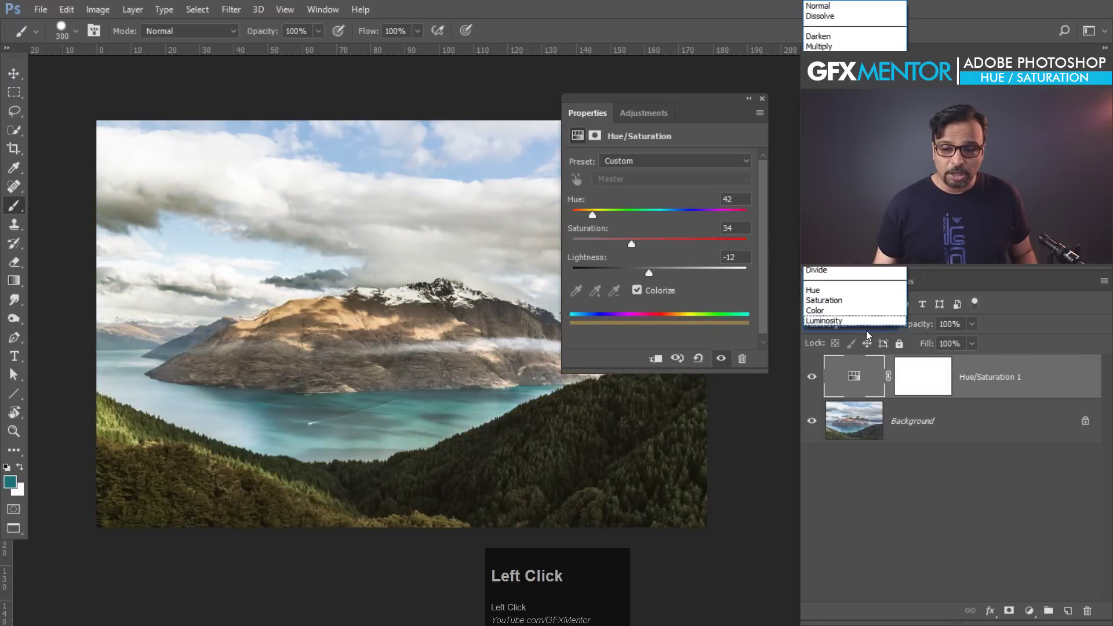
pyautogui.click(835, 47)
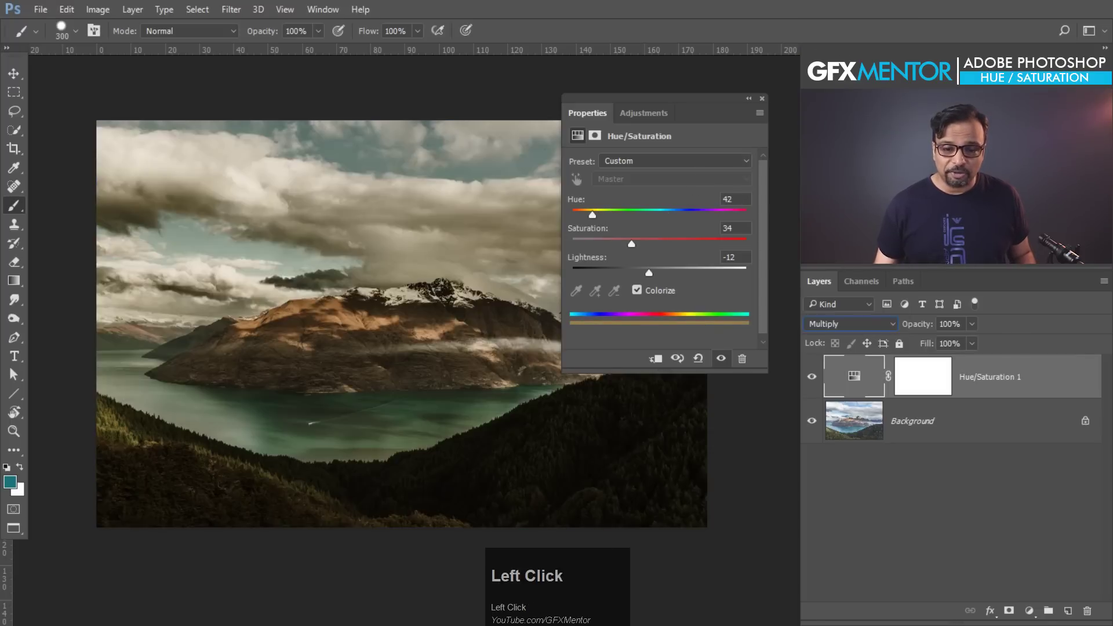
pyautogui.click(868, 316)
pyautogui.click(823, 38)
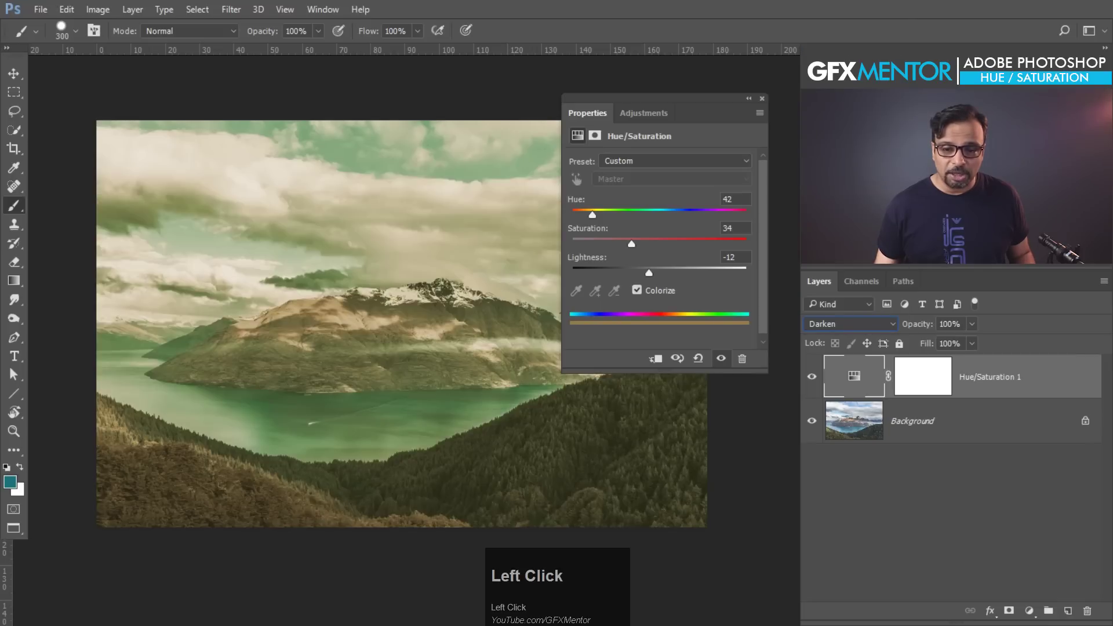
pyautogui.click(851, 324)
pyautogui.click(835, 287)
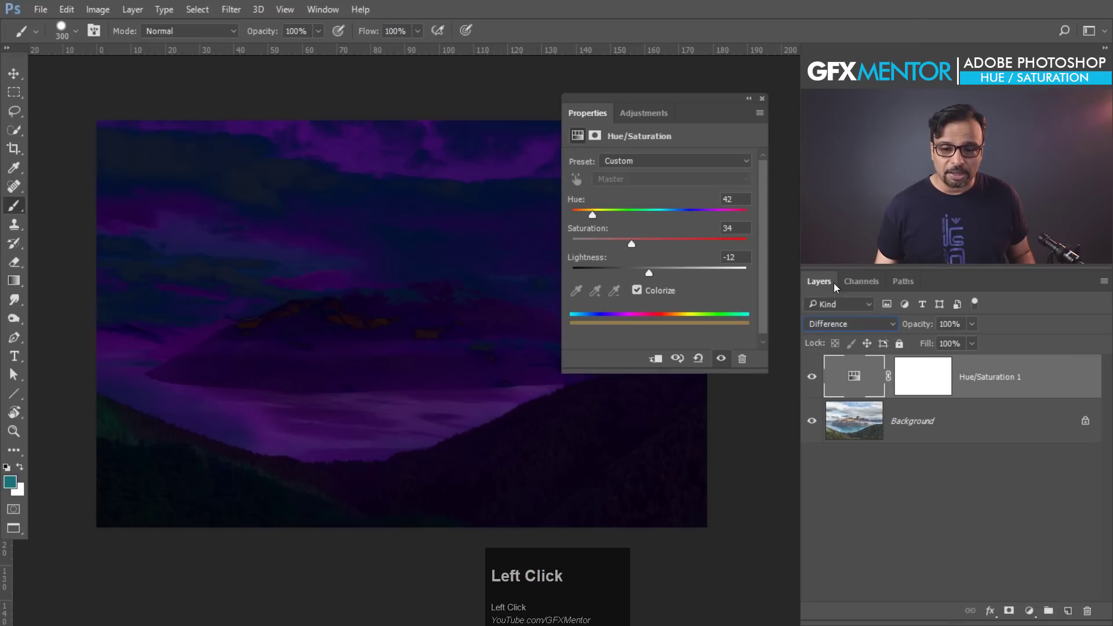
pyautogui.click(861, 326)
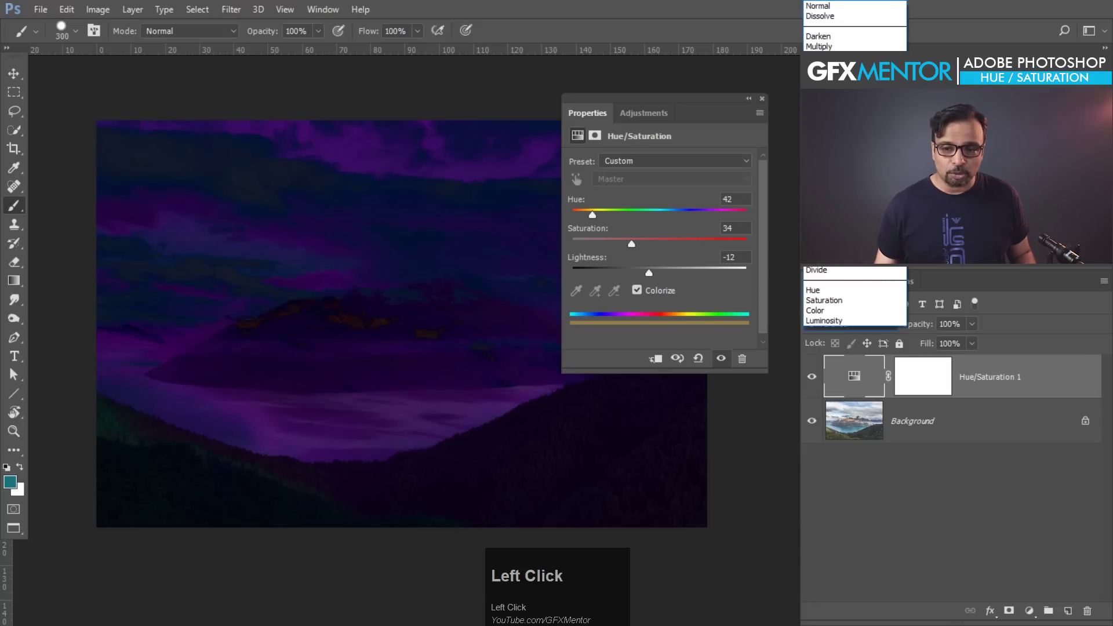
pyautogui.click(816, 270)
# Return the tint layer to the Soft Light blend mode and shift its Colorize hue to blue at 206.
pyautogui.click(852, 326)
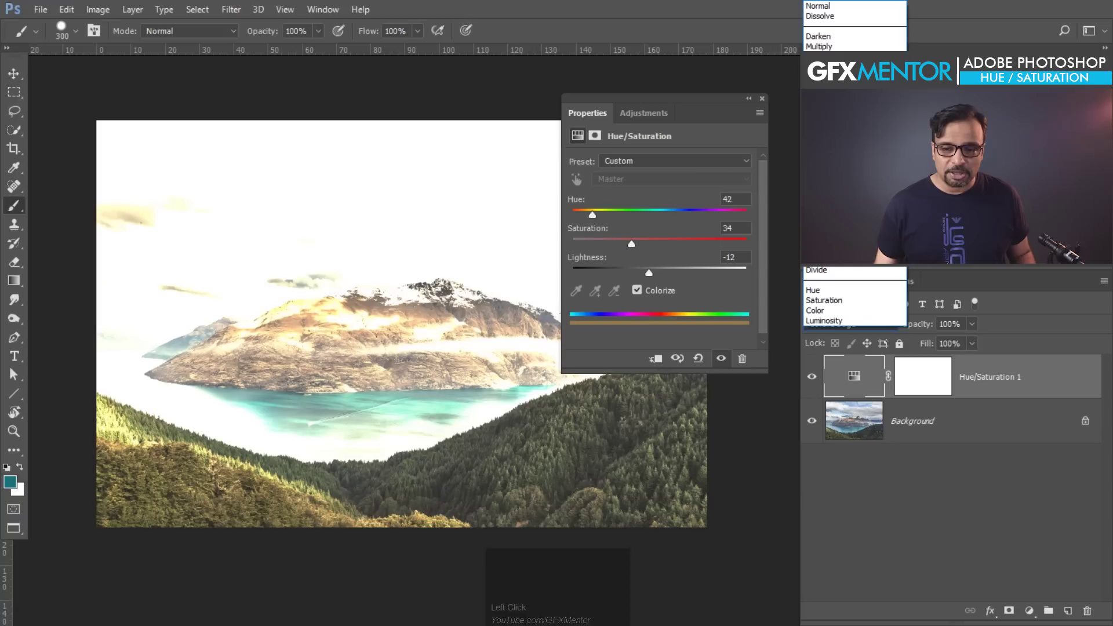
pyautogui.click(823, 168)
pyautogui.moveTo(603, 216); pyautogui.dragTo(677, 215)
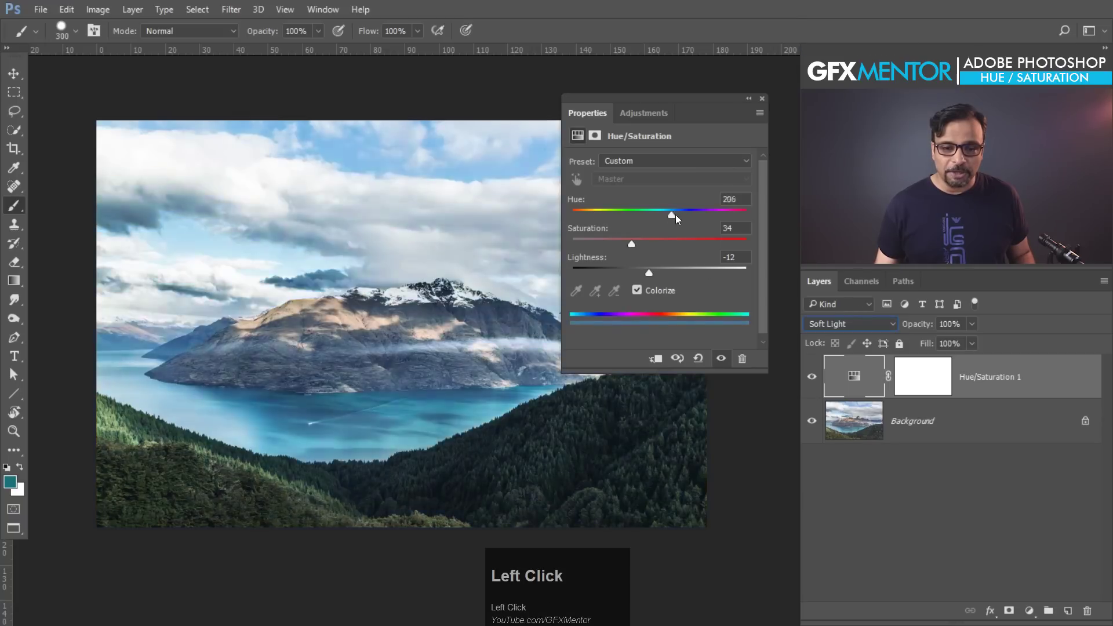